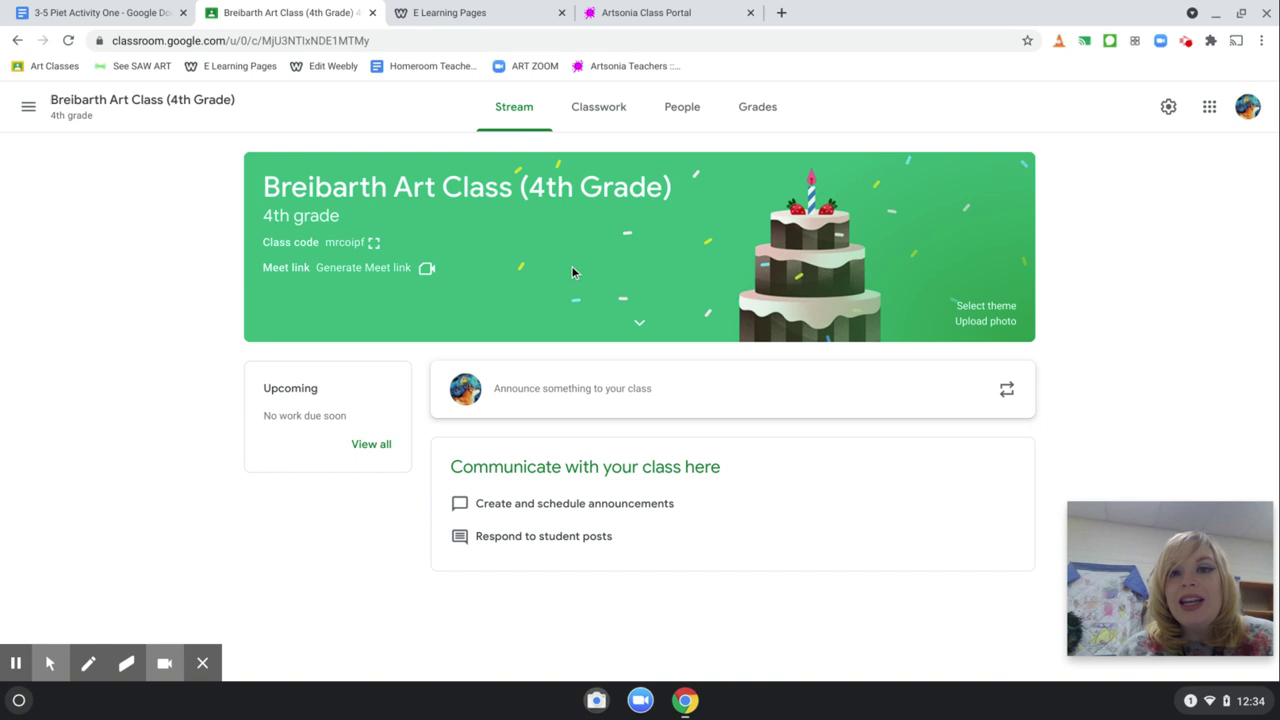
# Open the class's classwork and read through the Zentangle Owl Project assignment down to its turn-in directions and attached videos.
pyautogui.click(600, 129)
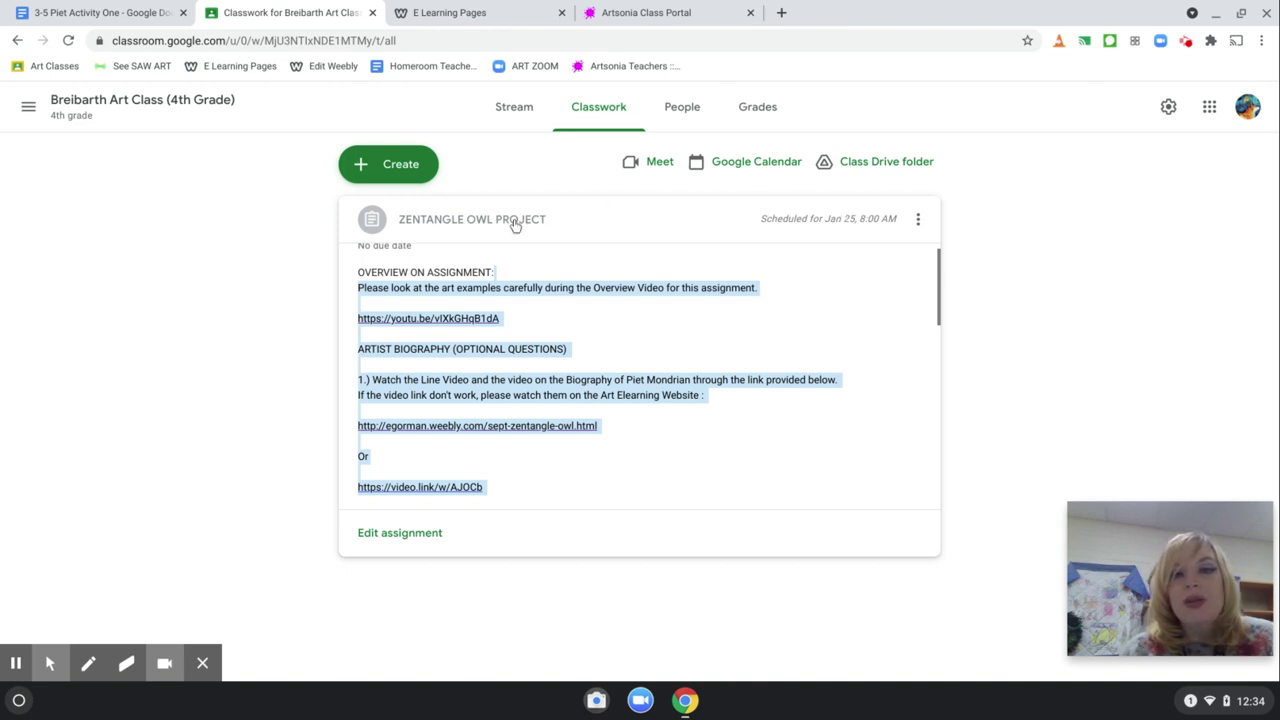
pyautogui.click(933, 322)
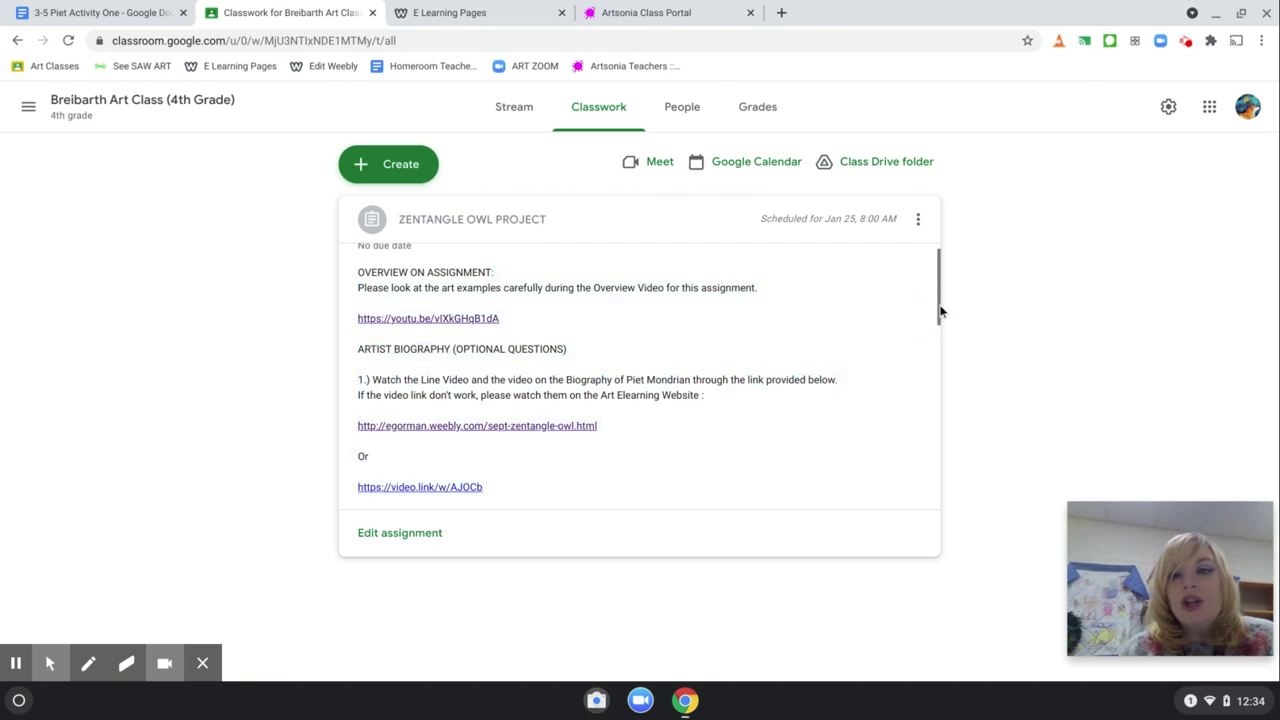
pyautogui.click(940, 312)
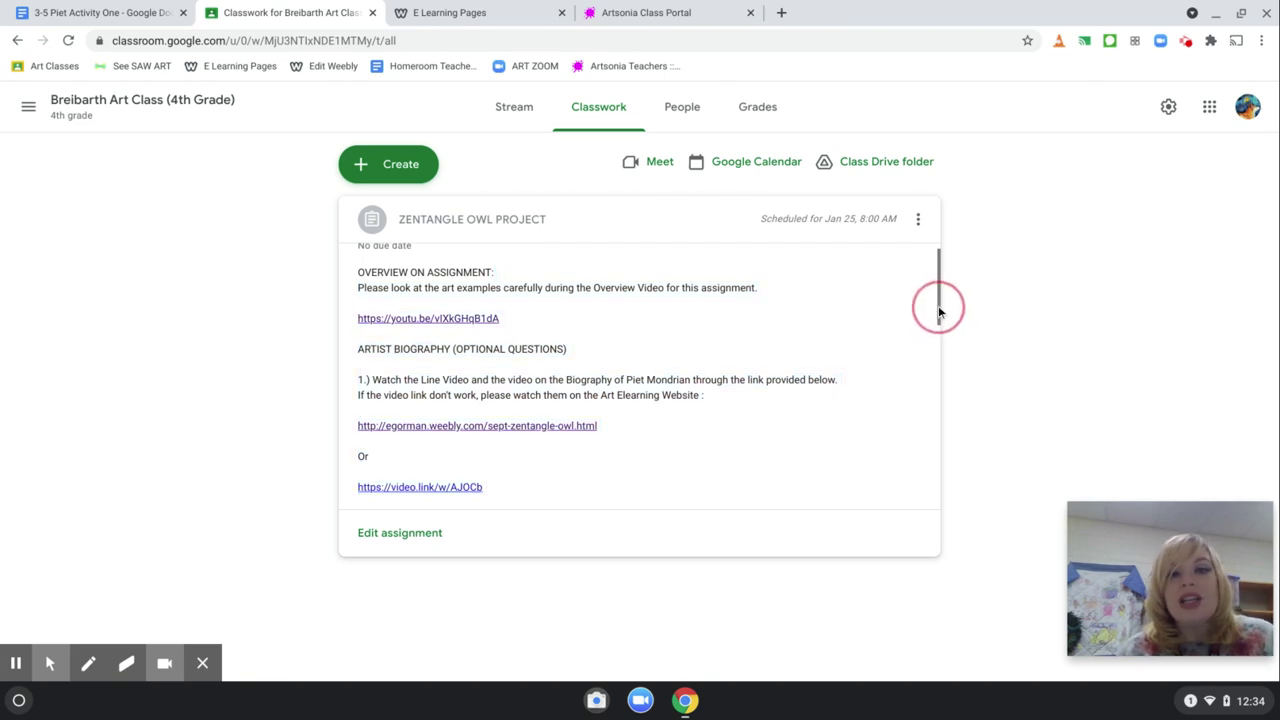
pyautogui.moveTo(938, 313); pyautogui.dragTo(935, 333)
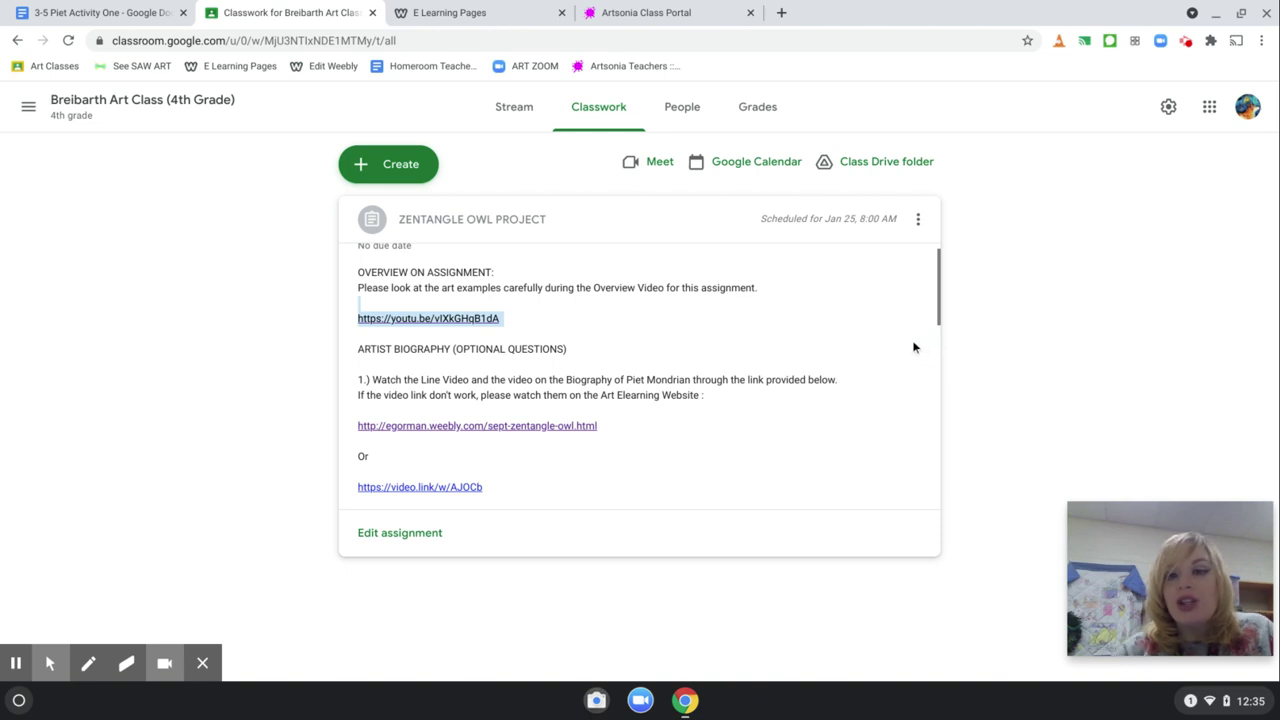
pyautogui.scroll(-3, 857, 406)
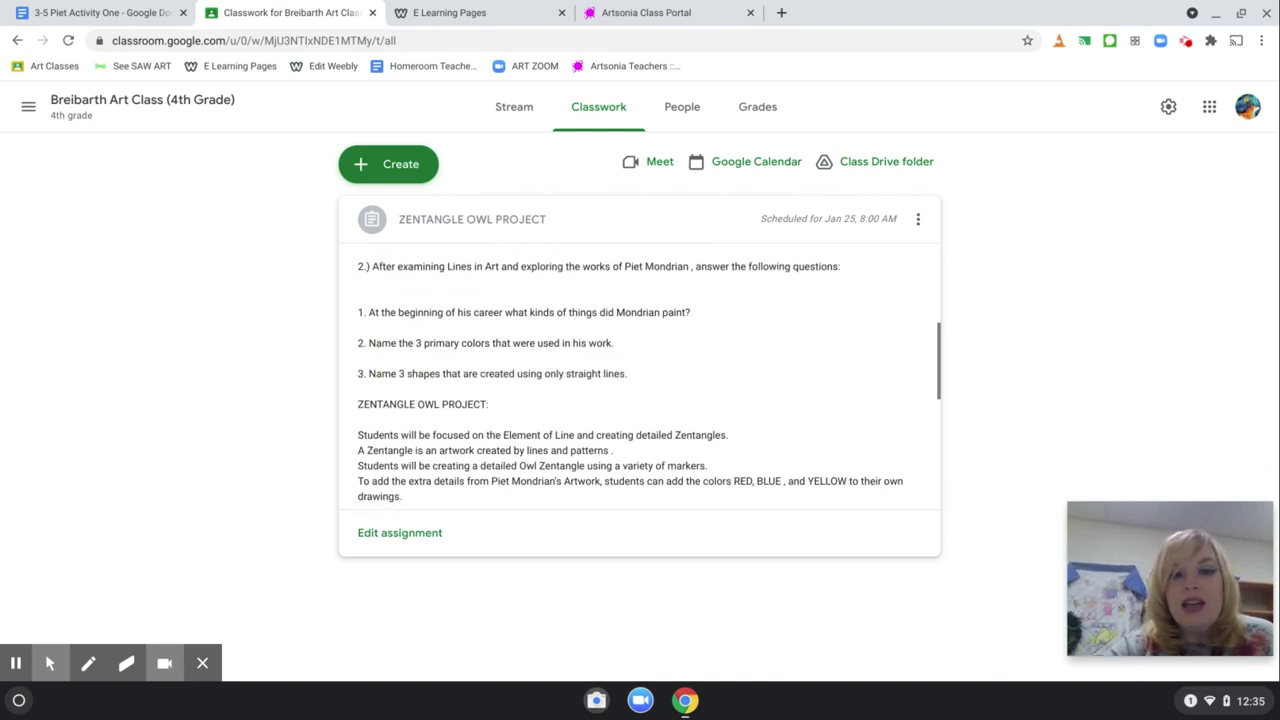
pyautogui.scroll(-3, 886, 386)
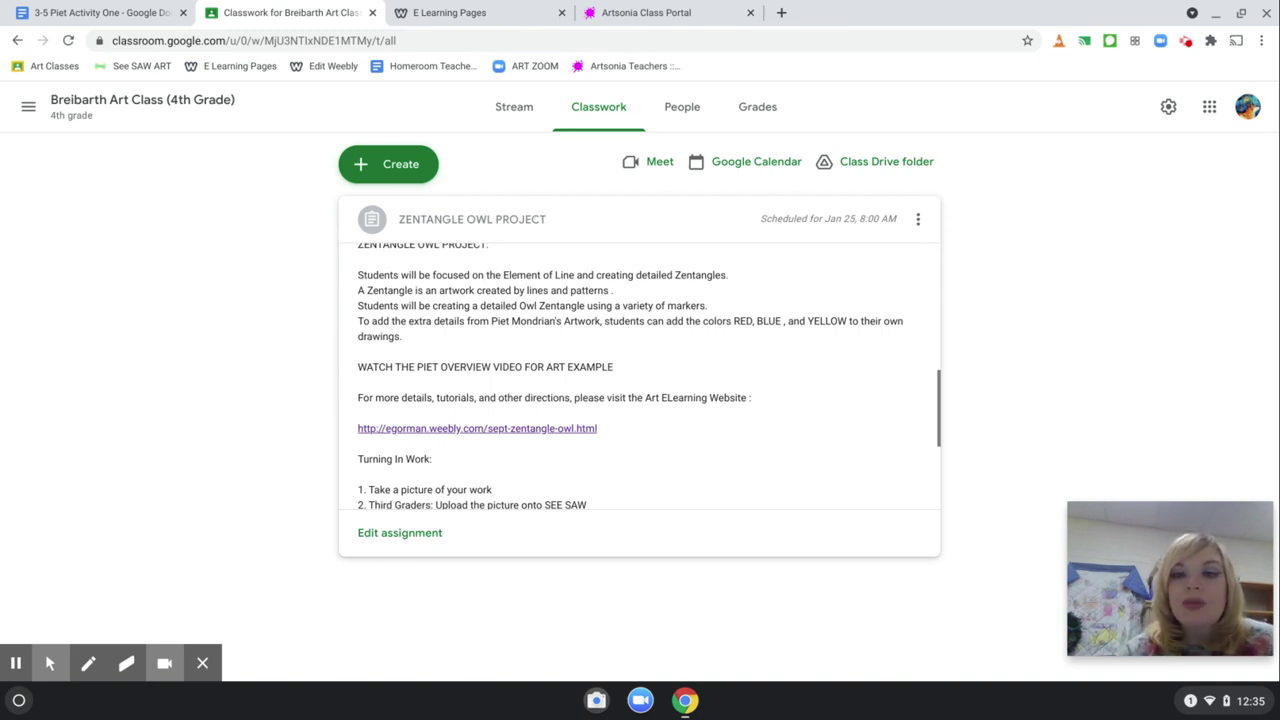
pyautogui.scroll(-2, 871, 357)
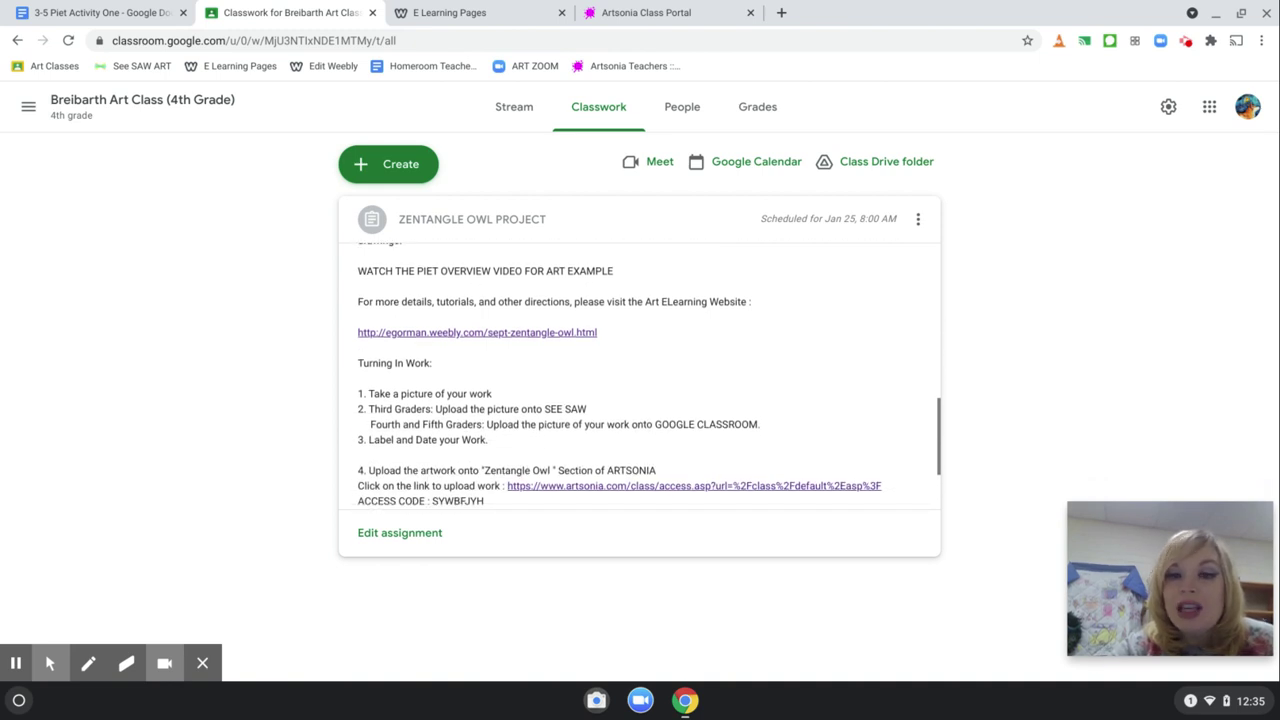
pyautogui.scroll(-3, 897, 300)
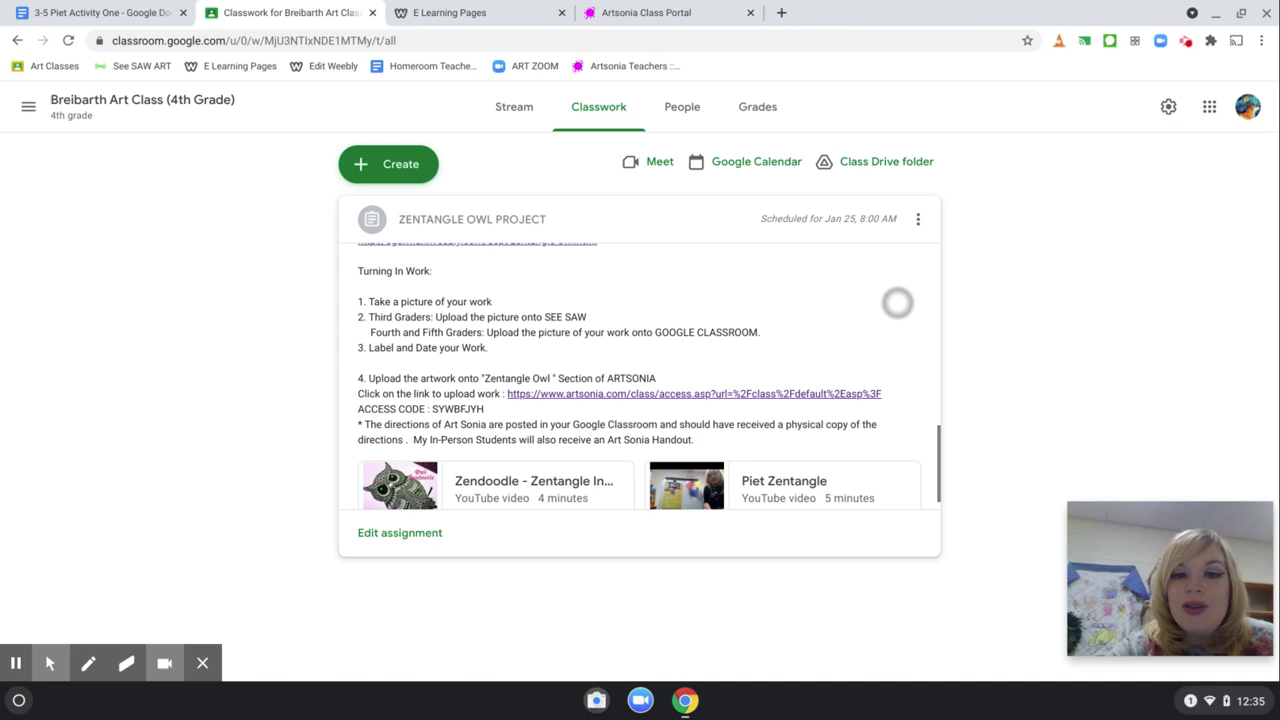
pyautogui.scroll(10, 888, 405)
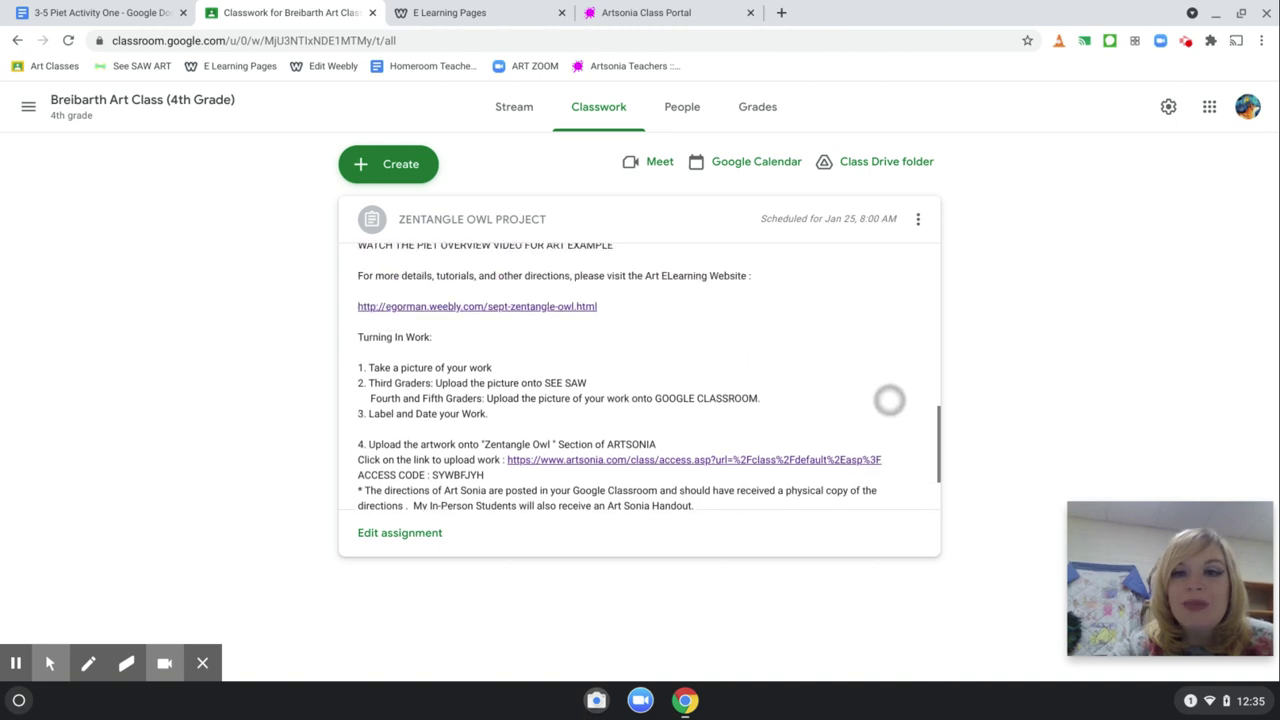
# Open the overview video linked at the start of the Zentangle Owl assignment, pause its playback and close it.
pyautogui.scroll(2, 889, 354)
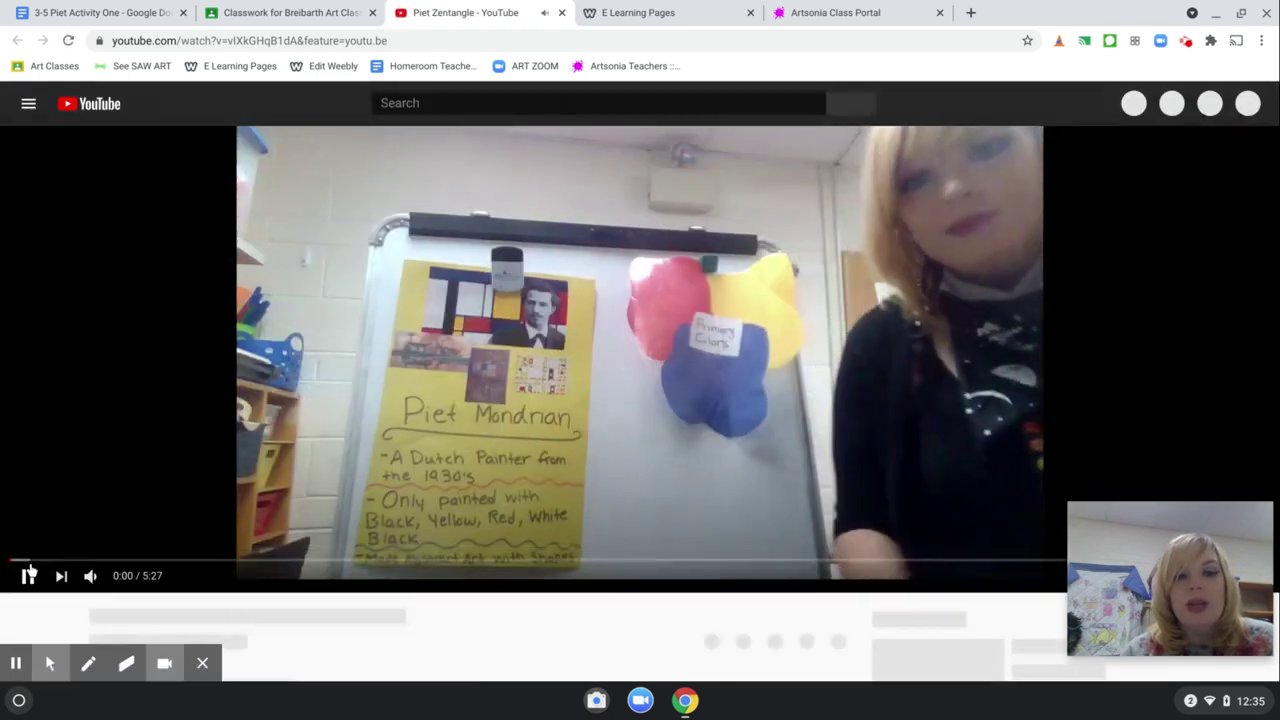
pyautogui.click(28, 572)
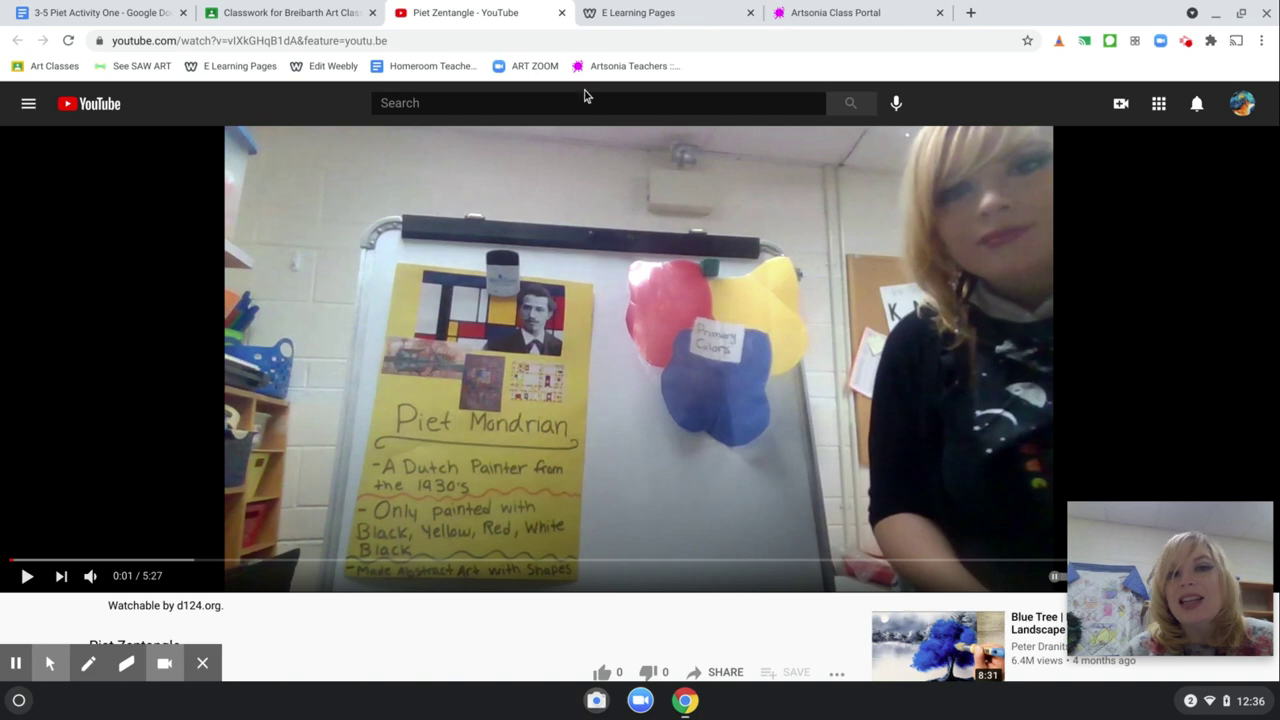
pyautogui.click(561, 14)
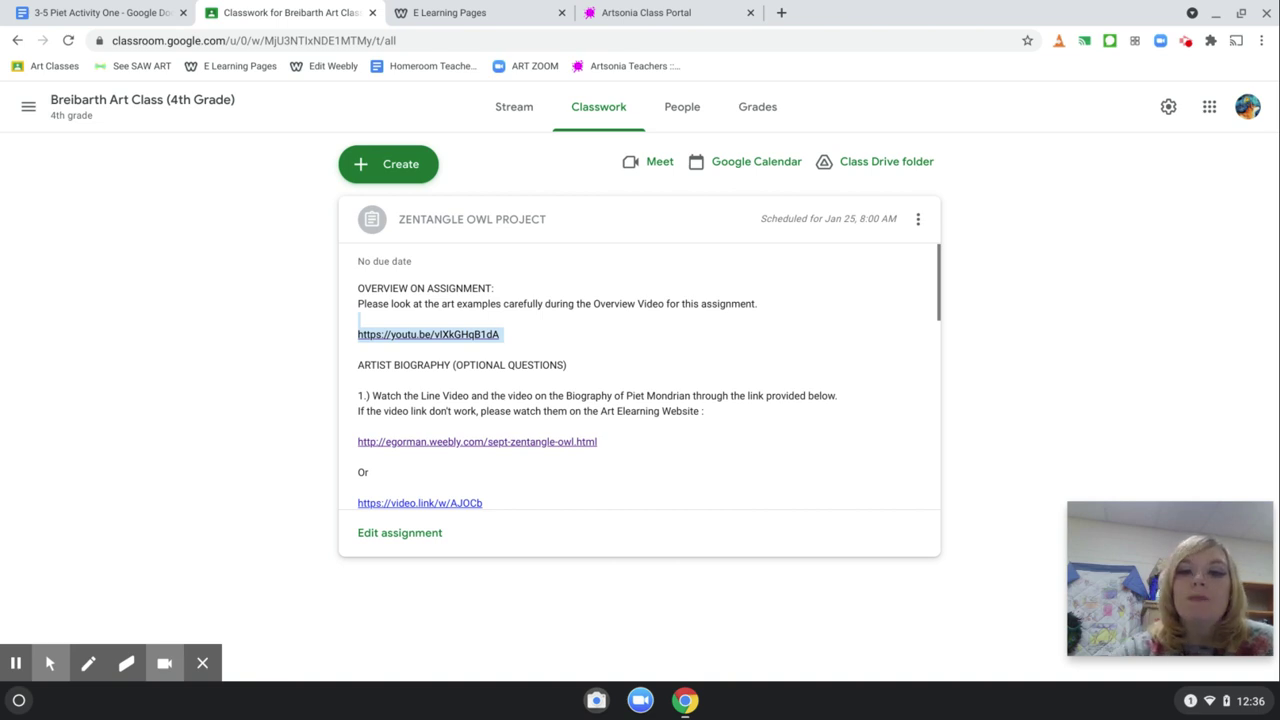
# Review the Zentangle Owl assignment's artist biography questions, project description and work submission directions.
pyautogui.scroll(-3, 837, 357)
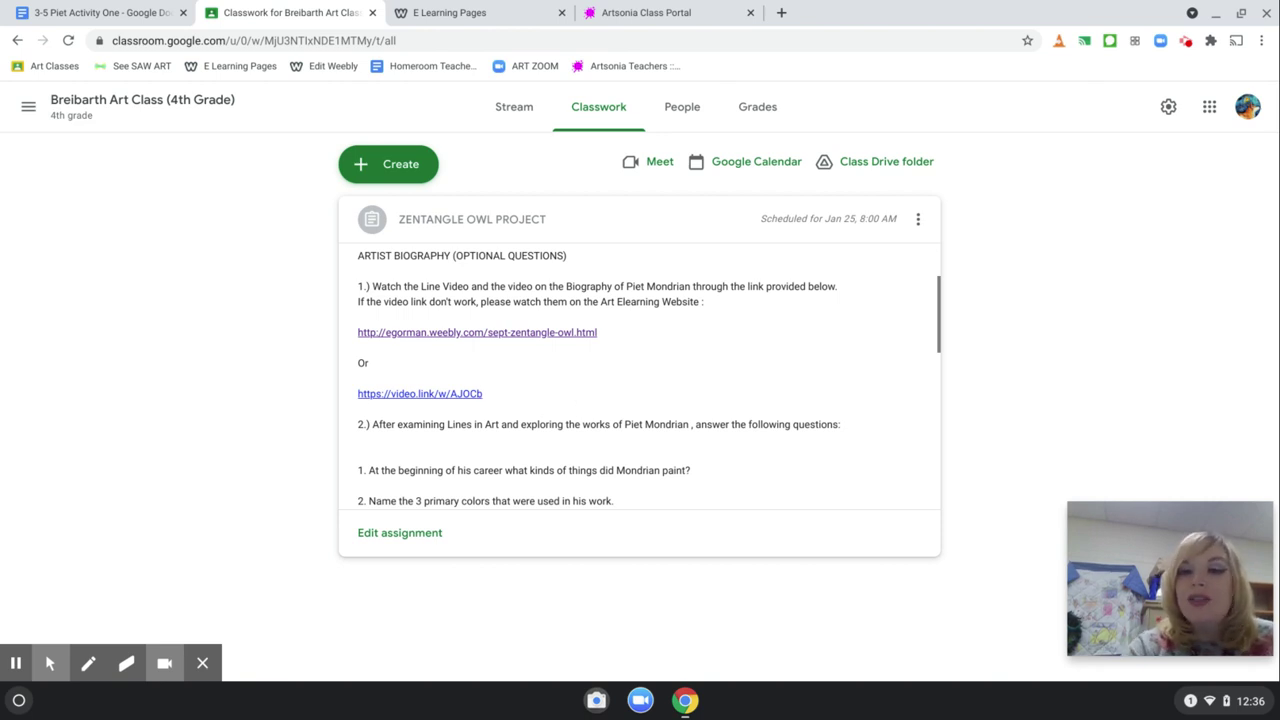
pyautogui.scroll(-5, 823, 449)
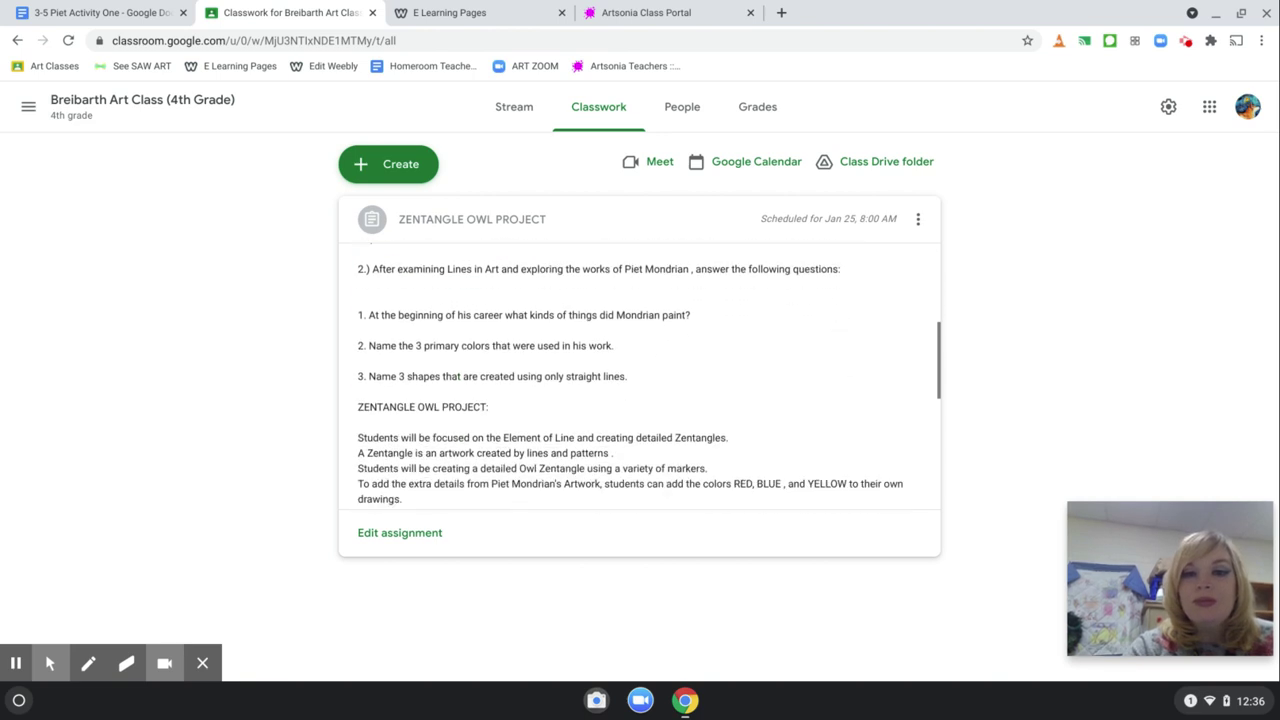
pyautogui.scroll(-1, 845, 375)
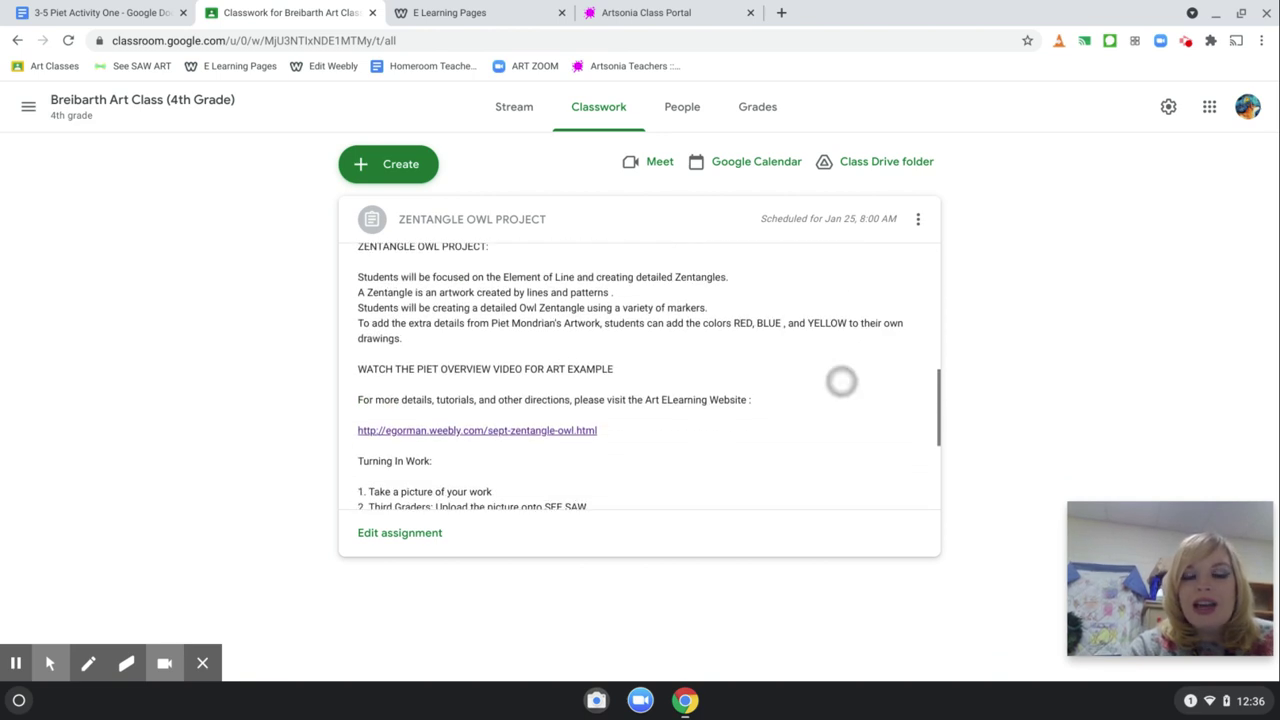
pyautogui.scroll(1, 838, 398)
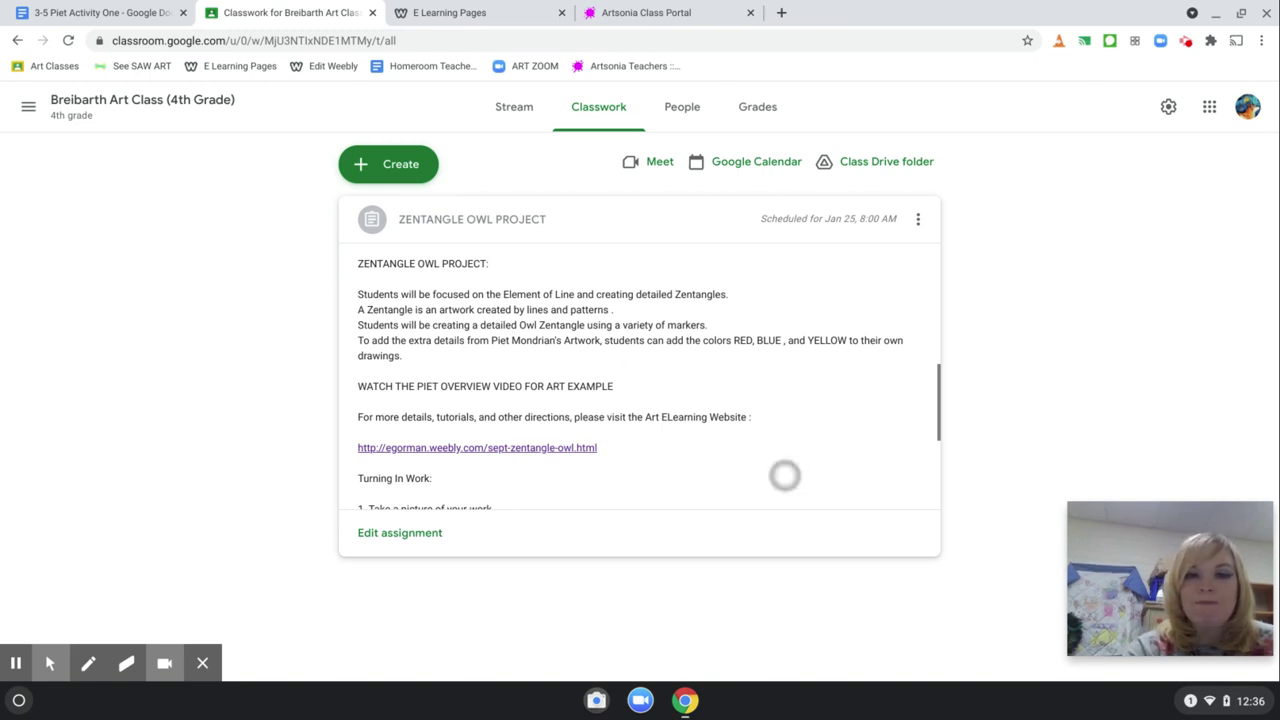
pyautogui.scroll(-3, 786, 472)
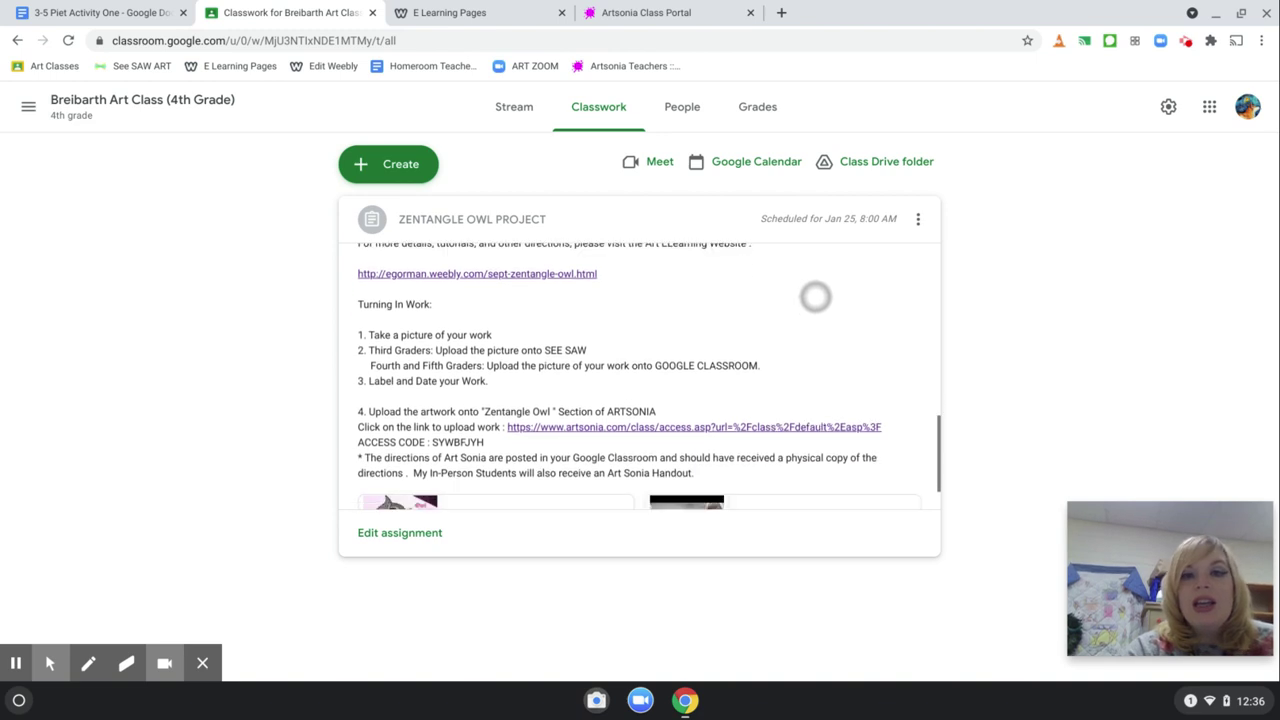
pyautogui.scroll(-1, 818, 300)
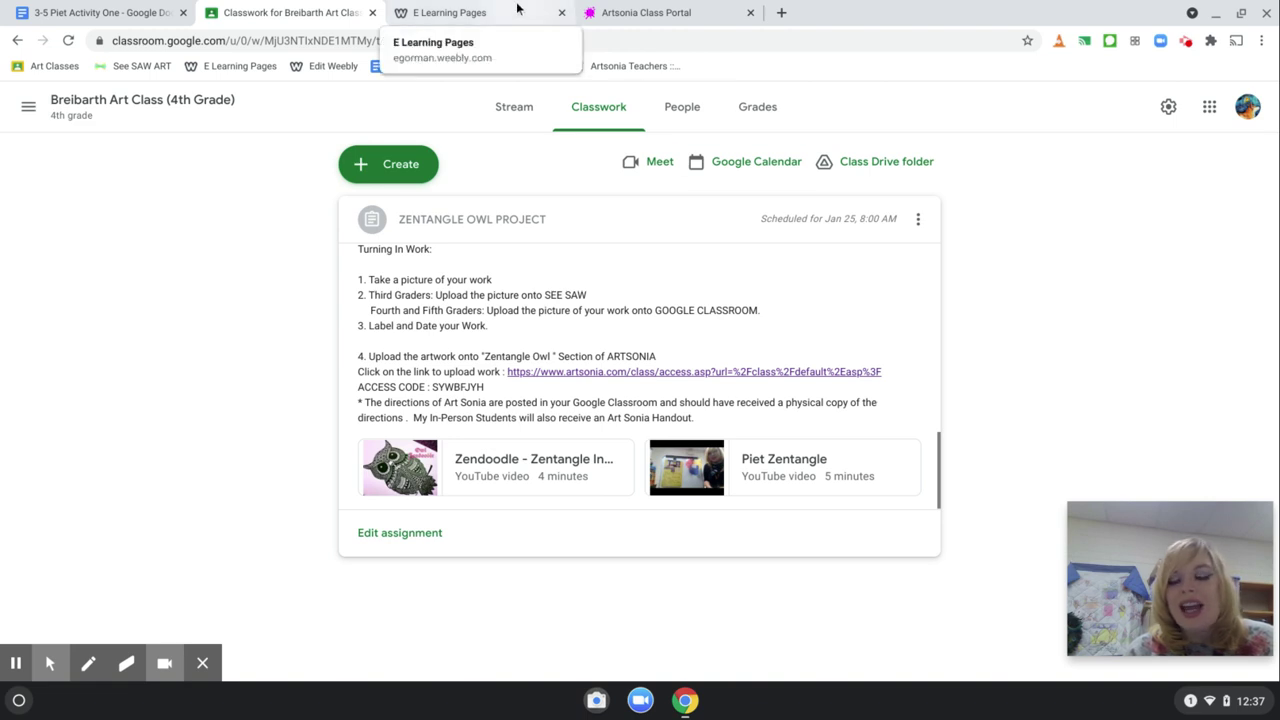
# Switch to the E Learning Pages website and show the eLearning choices for the 3-5 Art Assignments.
pyautogui.click(470, 12)
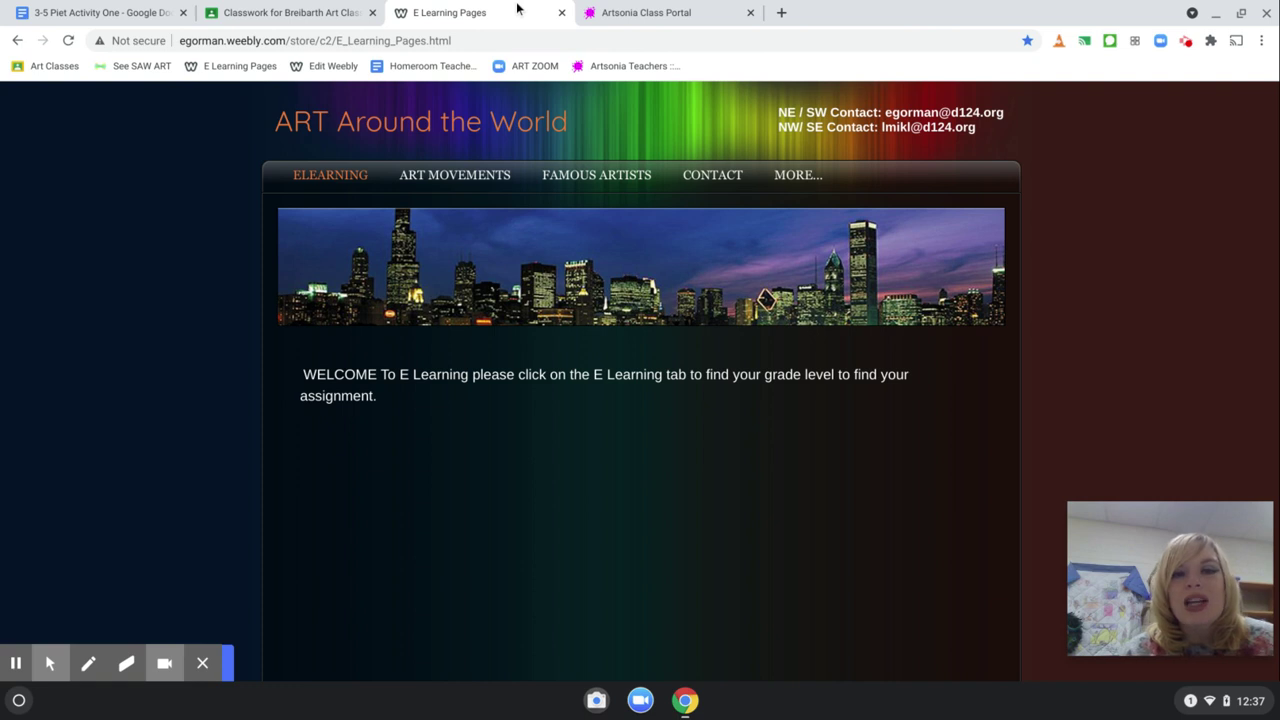
pyautogui.moveTo(455, 175)
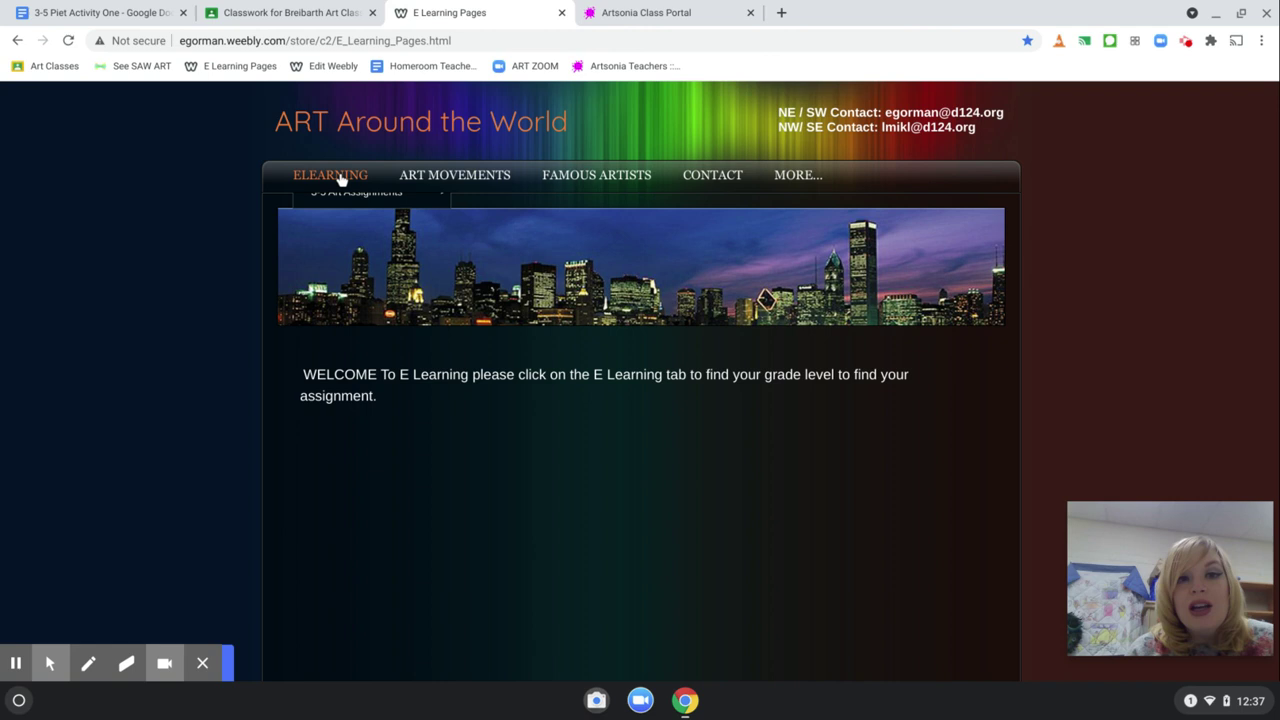
pyautogui.moveTo(341, 178)
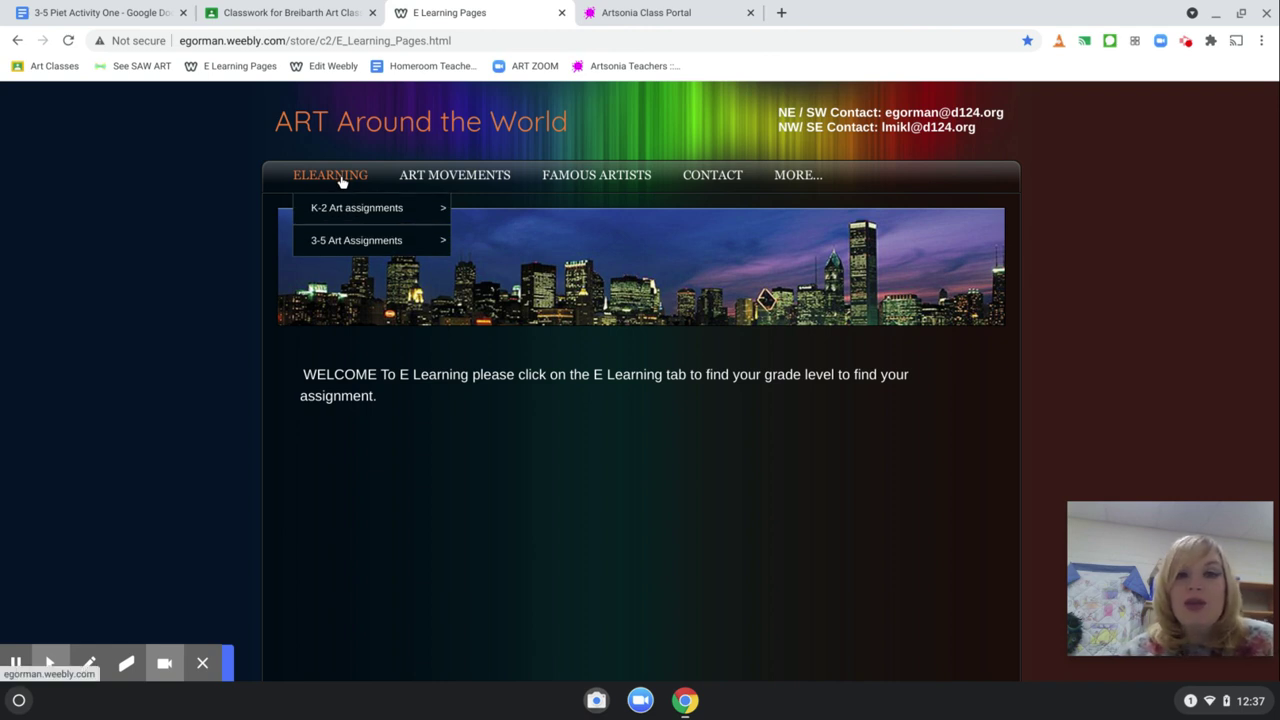
pyautogui.moveTo(367, 245)
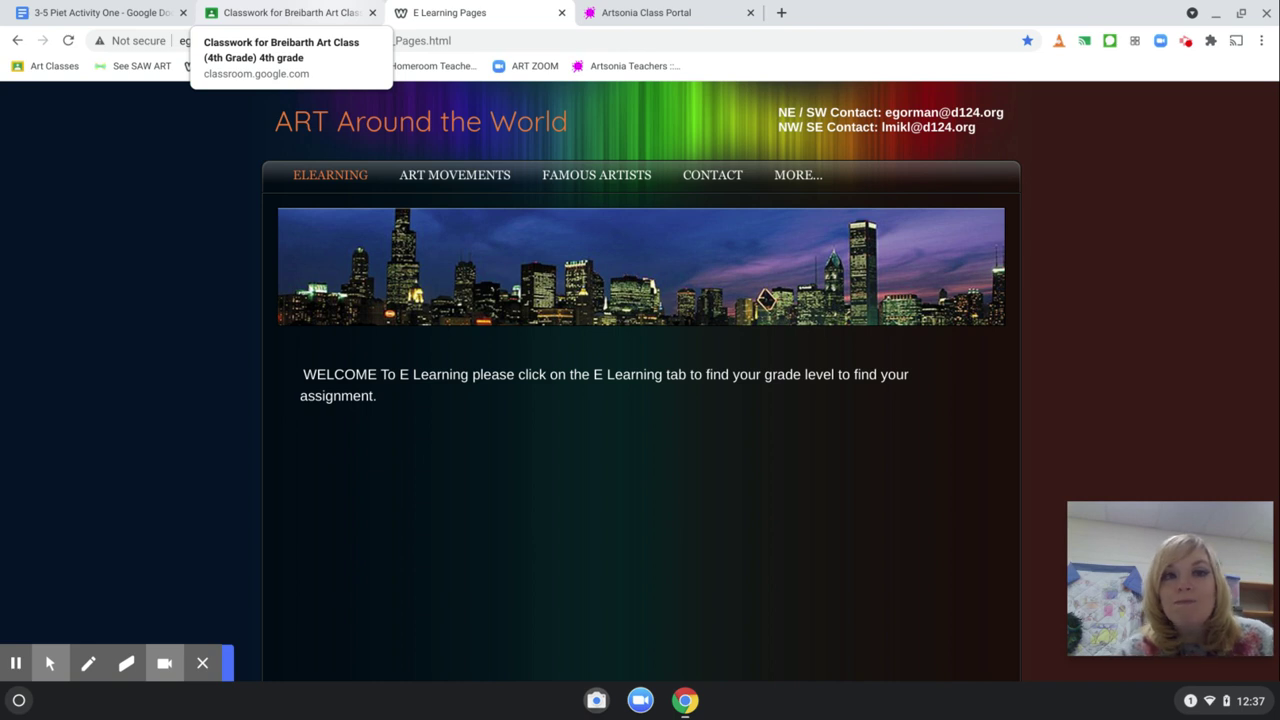
# Return to Google Classroom and open the Tree of Life assignment in the Fall 2020 5th grade class that has it due today.
pyautogui.click(288, 12)
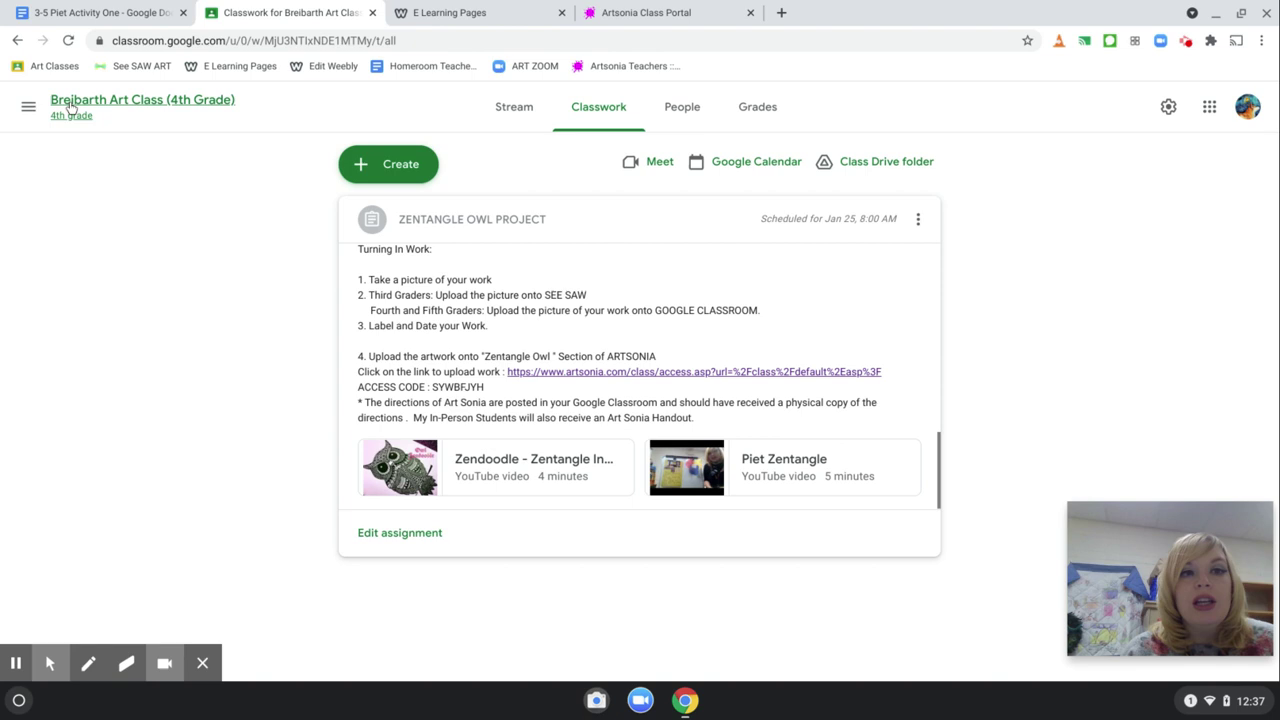
pyautogui.click(43, 66)
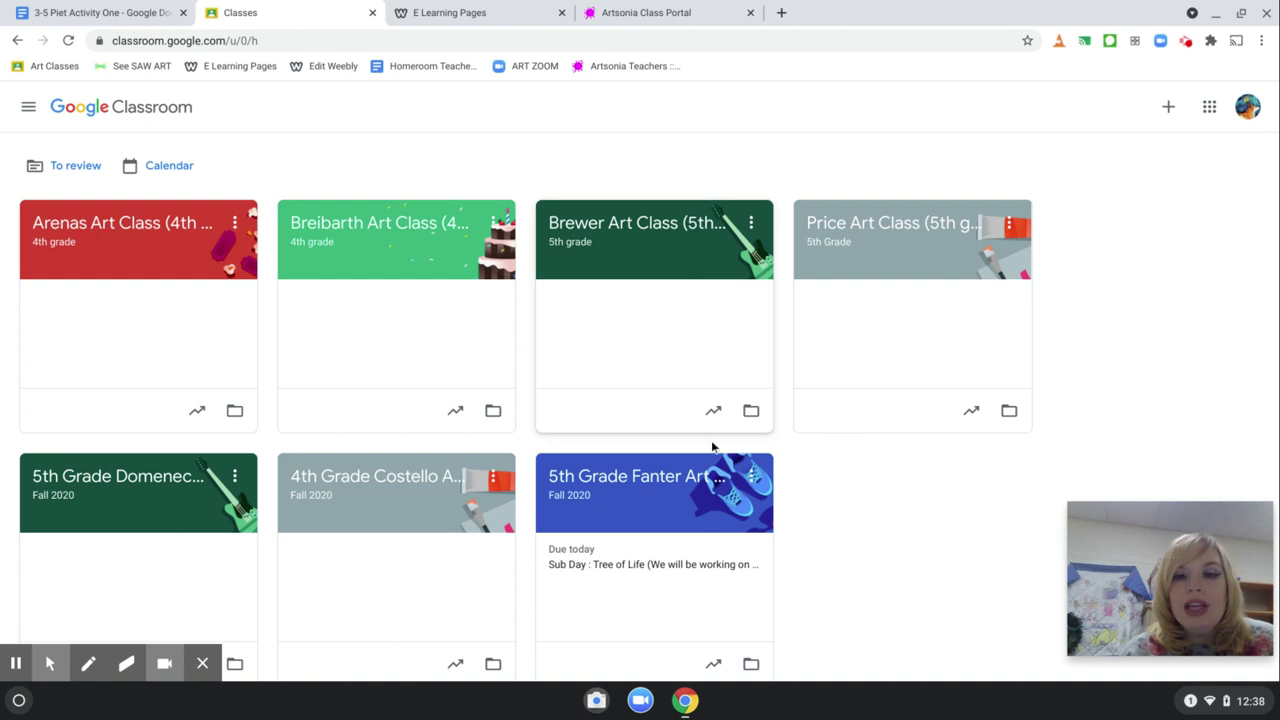
pyautogui.click(657, 490)
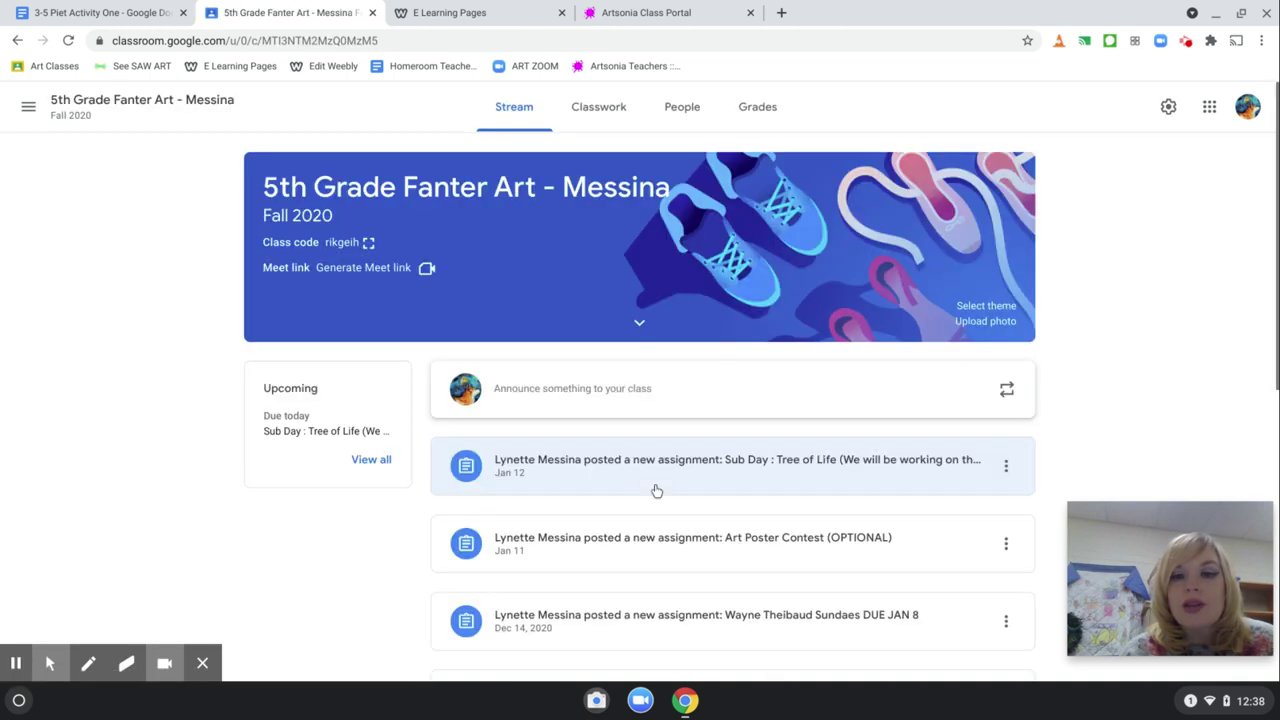
pyautogui.click(767, 466)
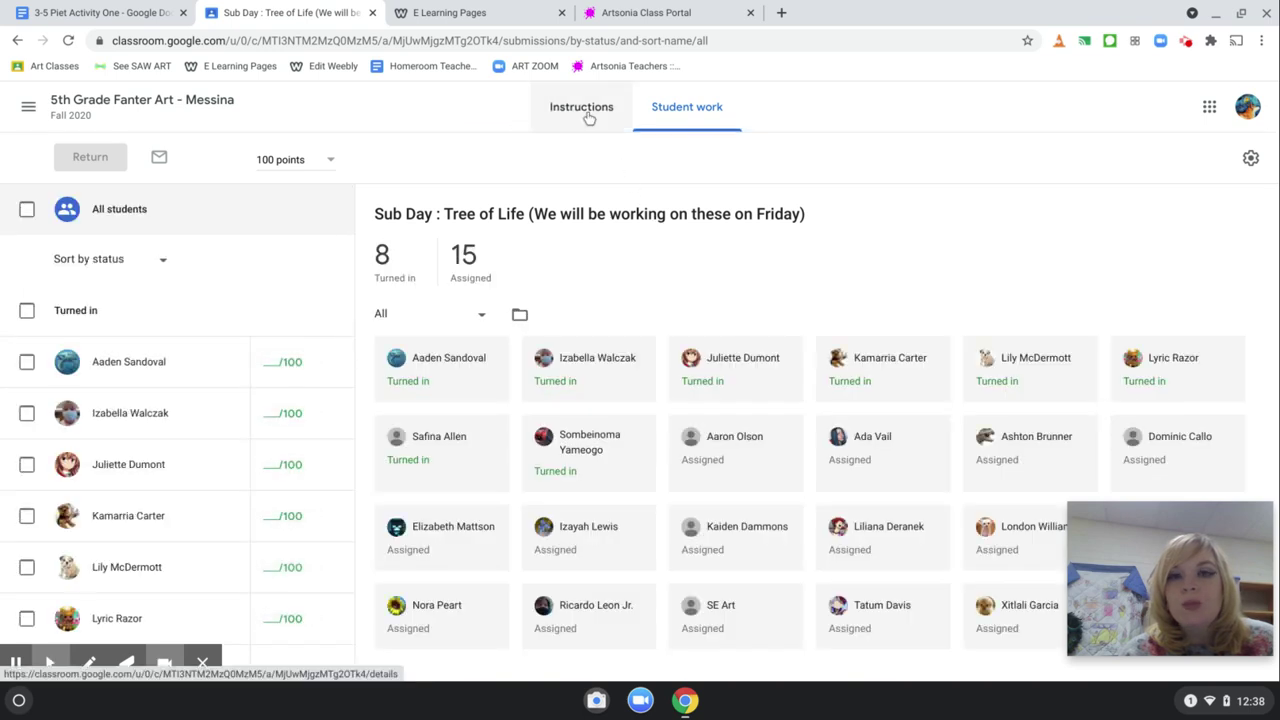
# Read the Tree of Life assignment's instructions down to the attached videos.
pyautogui.click(588, 115)
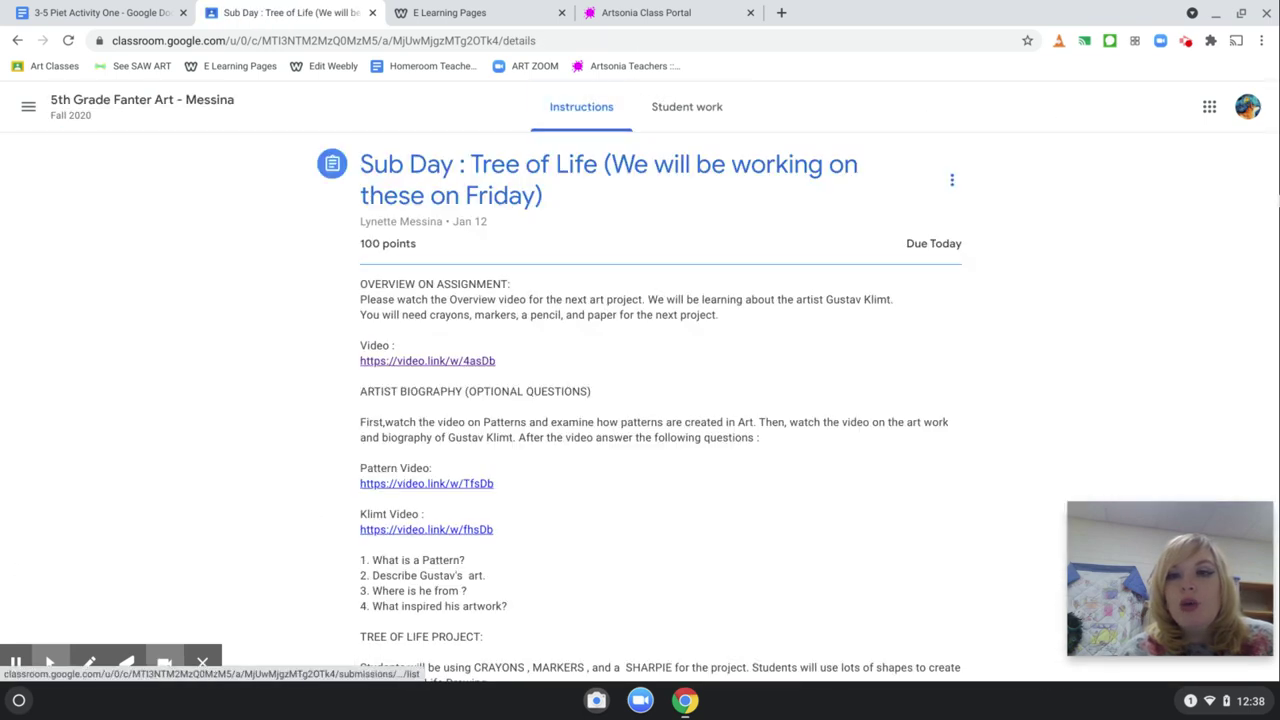
pyautogui.scroll(-5, 931, 451)
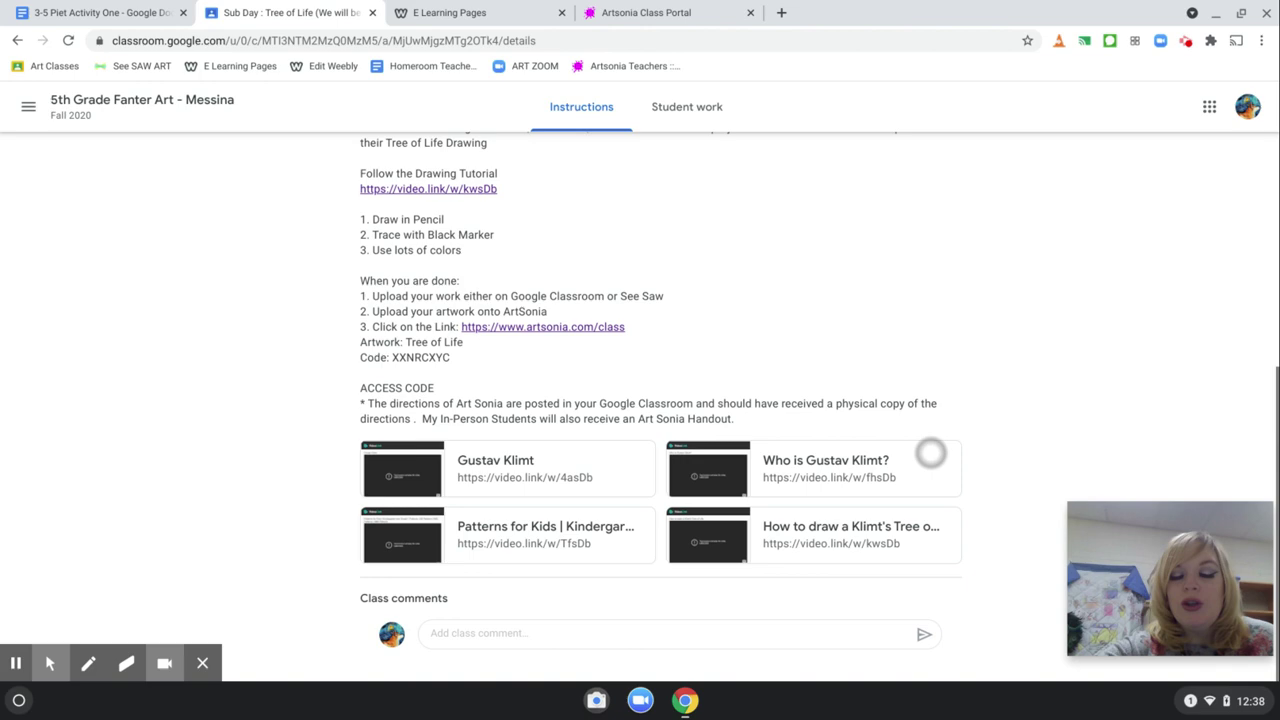
pyautogui.scroll(5, 937, 337)
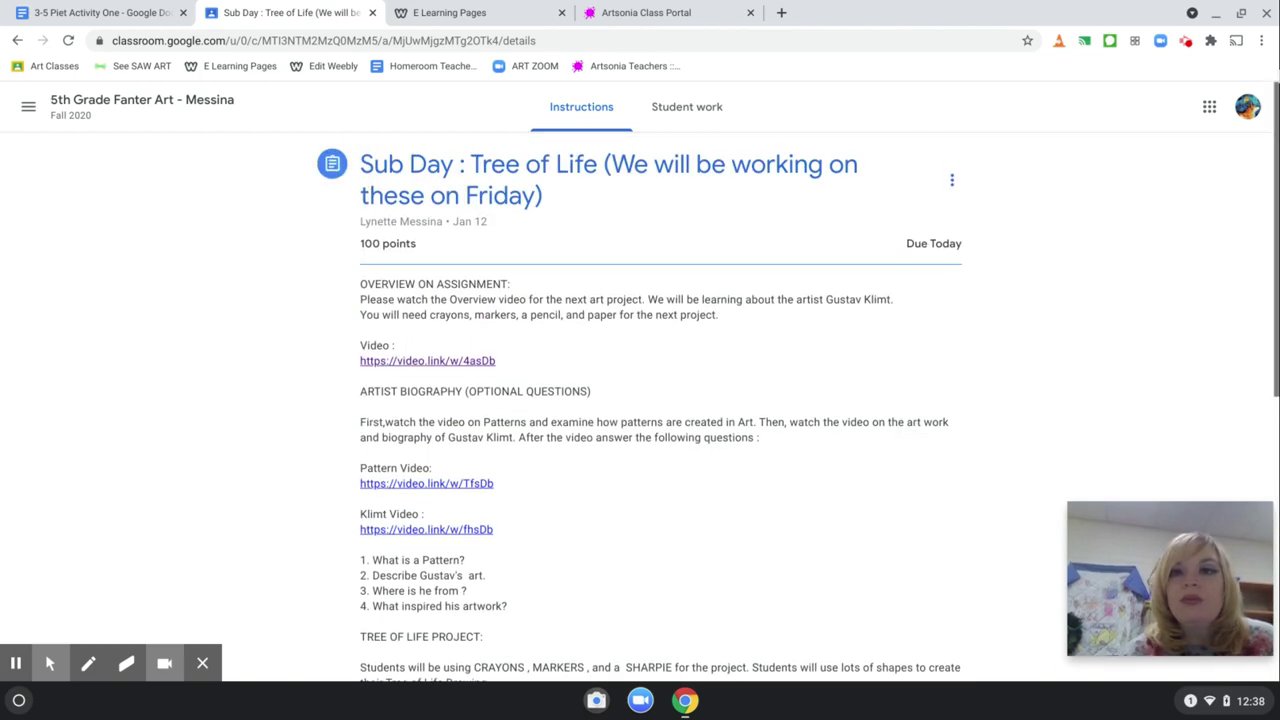
# Compare the Tree of Life assignment's instructions view with its overview of submitted student work.
pyautogui.click(712, 112)
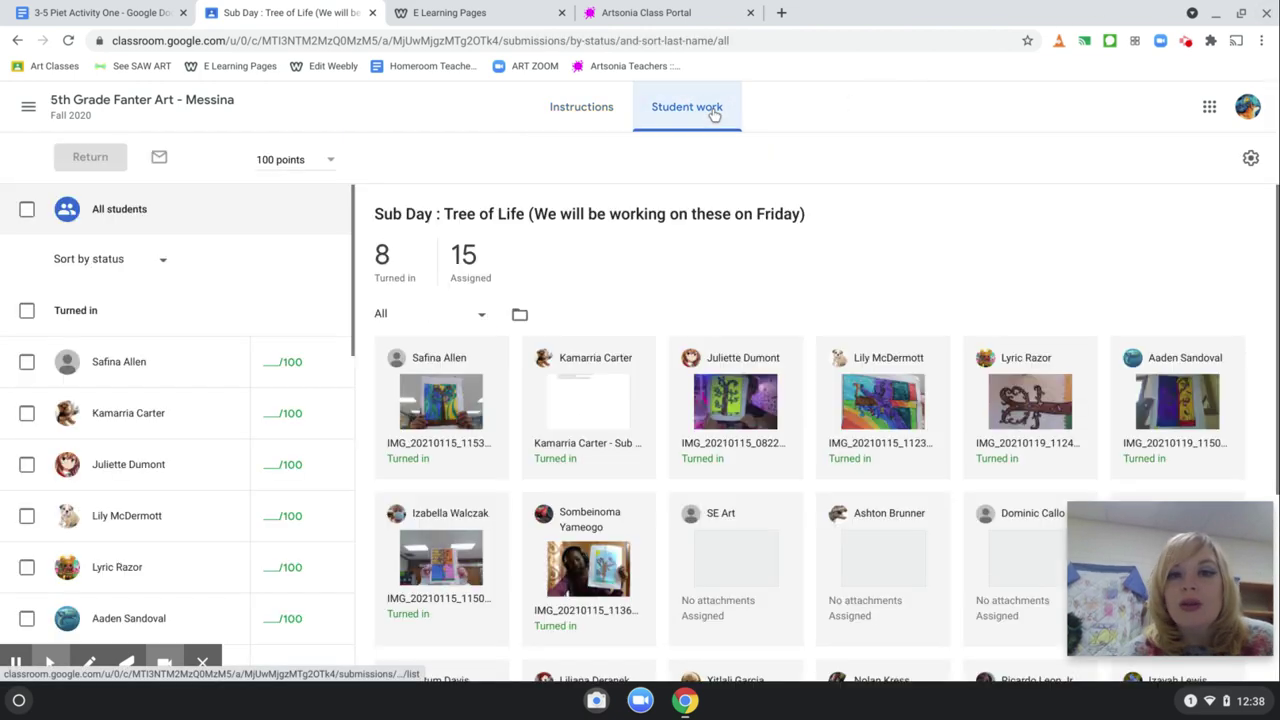
pyautogui.click(586, 112)
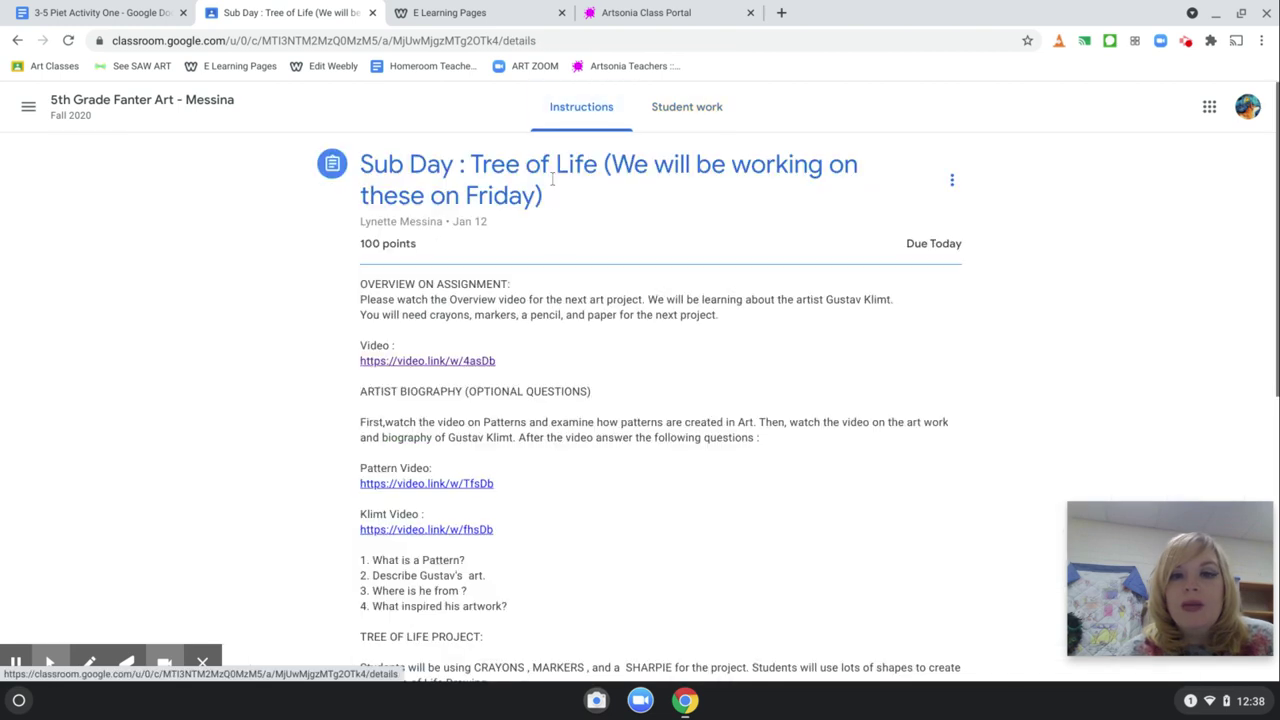
pyautogui.click(689, 117)
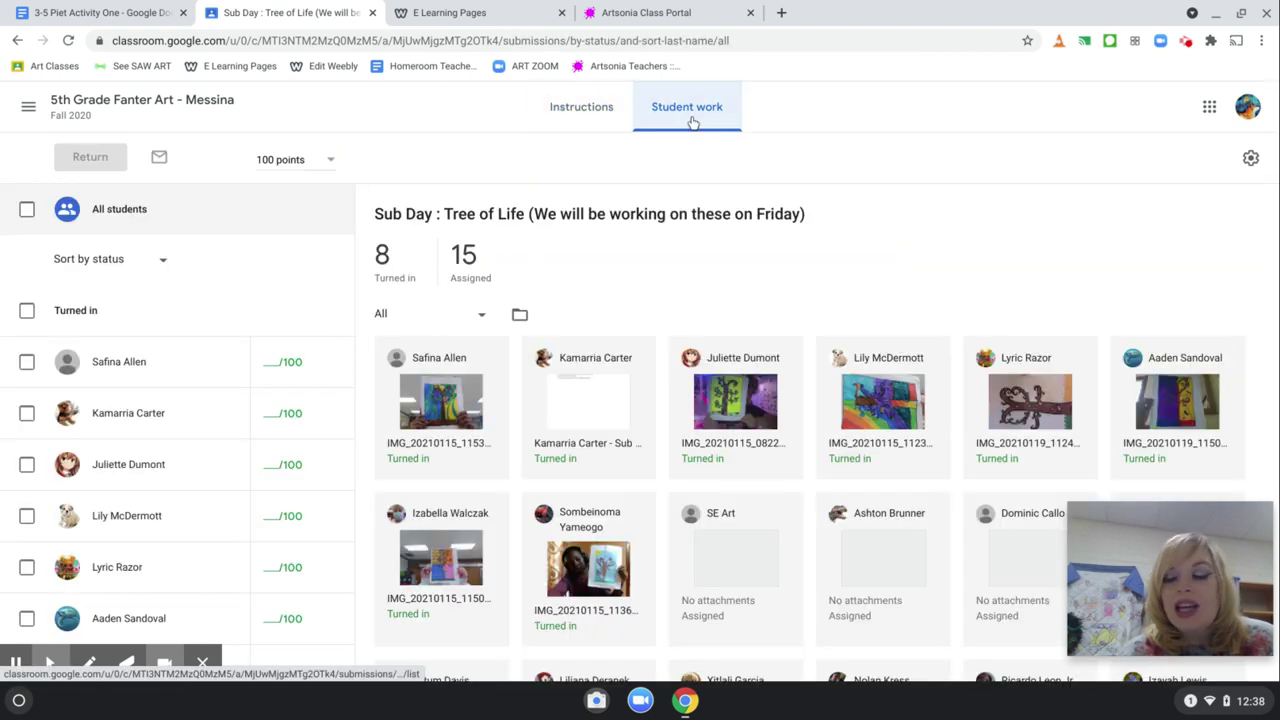
# Close the Tree of Life assignment, glance at the 3-5 Piet Activity One document, and switch to the Artsonia student sign-in page.
pyautogui.click(372, 14)
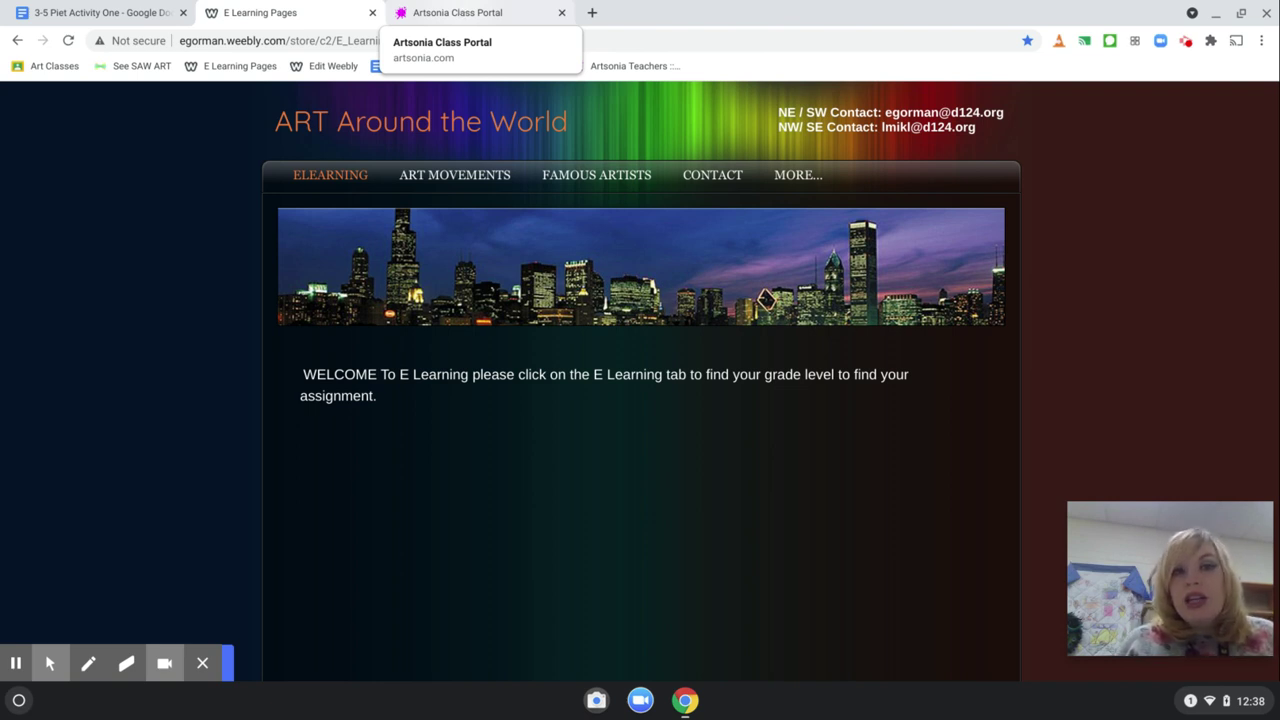
pyautogui.click(95, 13)
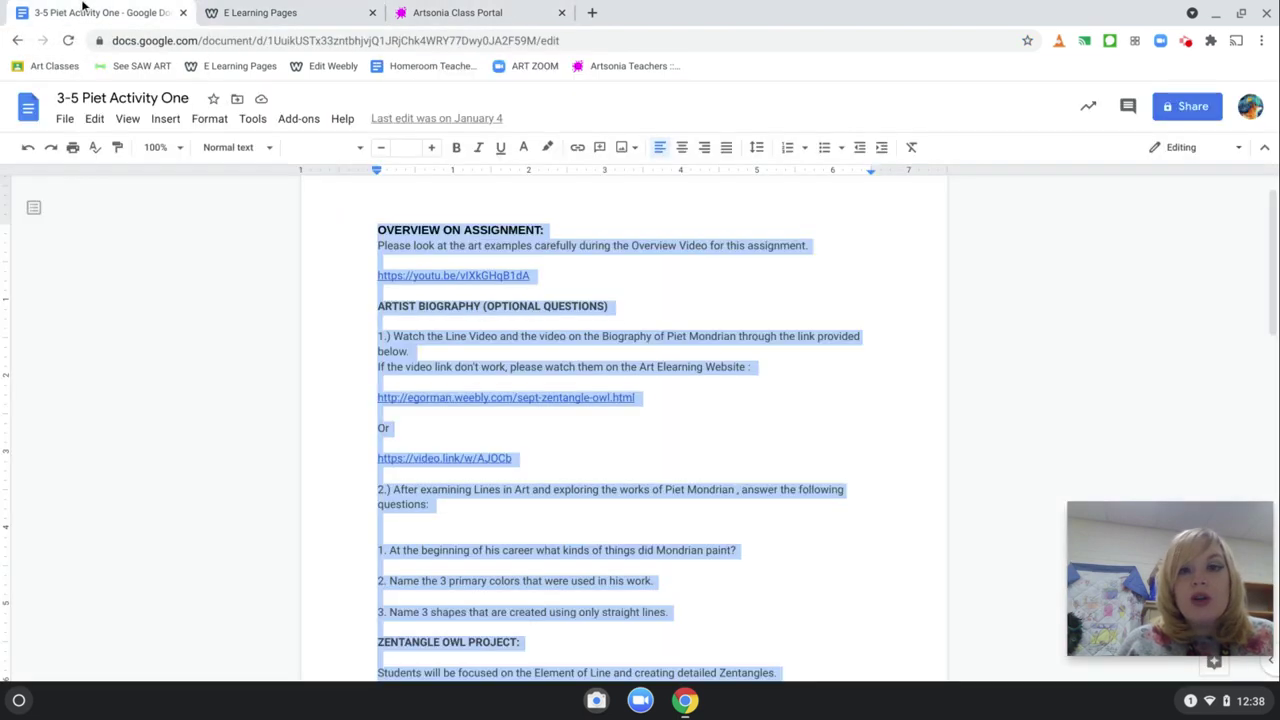
pyautogui.click(480, 13)
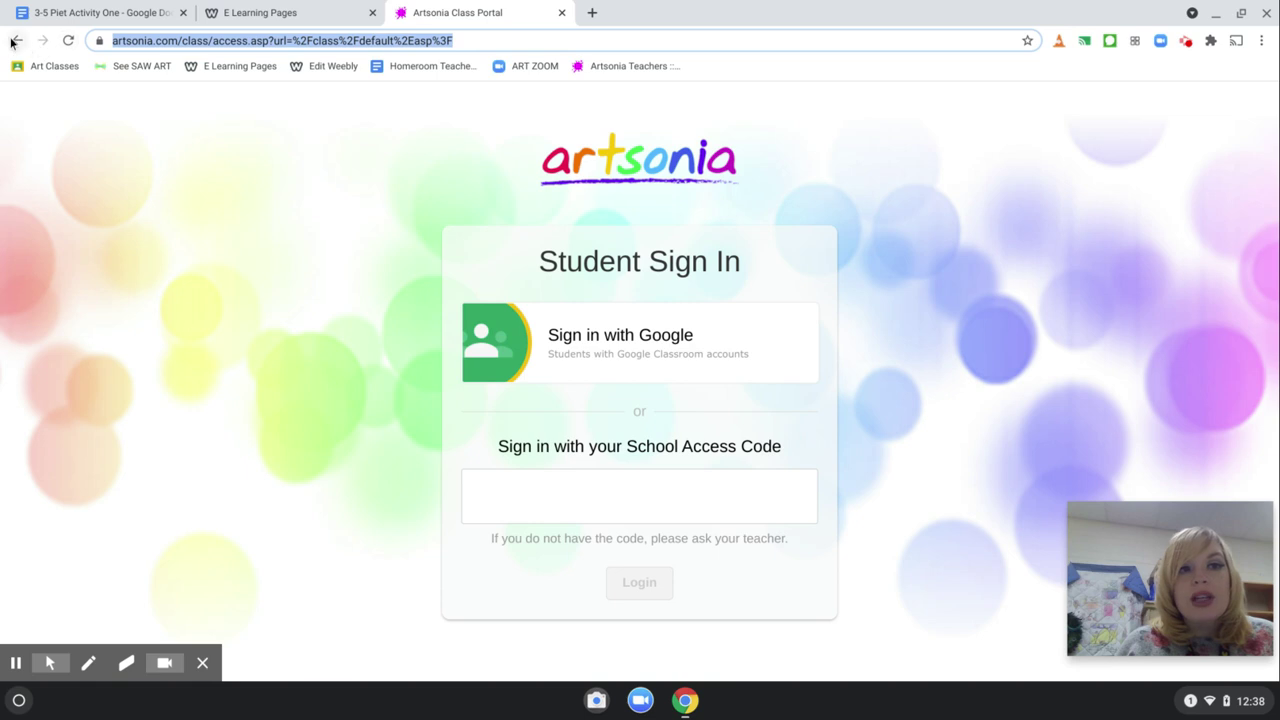
# Switch back to Google Classroom and expand the ZENTANGLE OWL PROJECT assignment in the classwork of the green 4th grade art class.
pyautogui.click(72, 12)
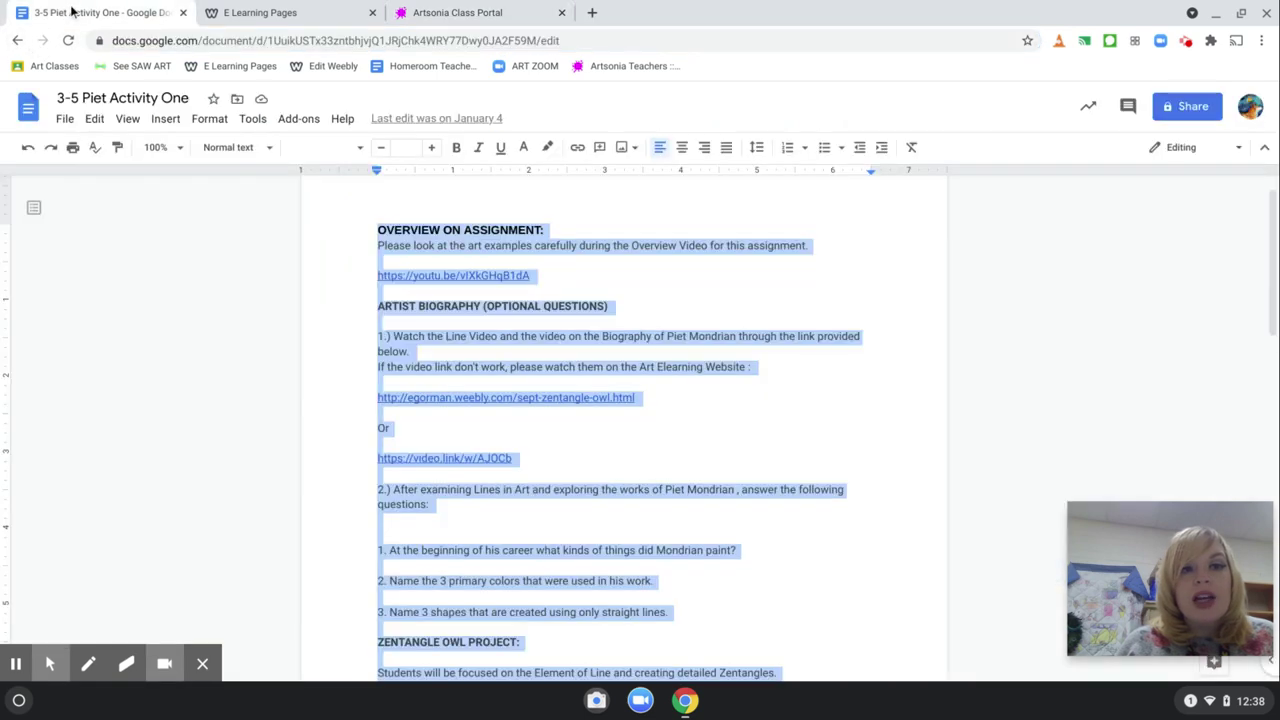
pyautogui.click(18, 40)
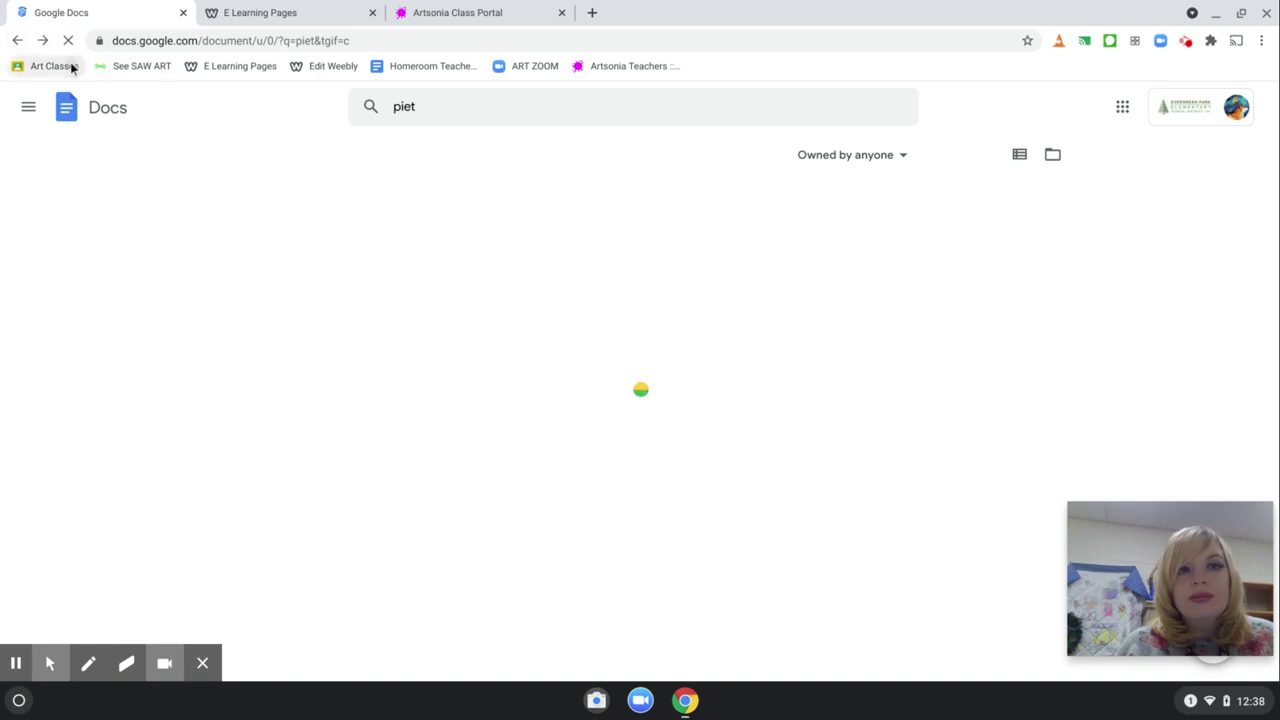
pyautogui.click(70, 67)
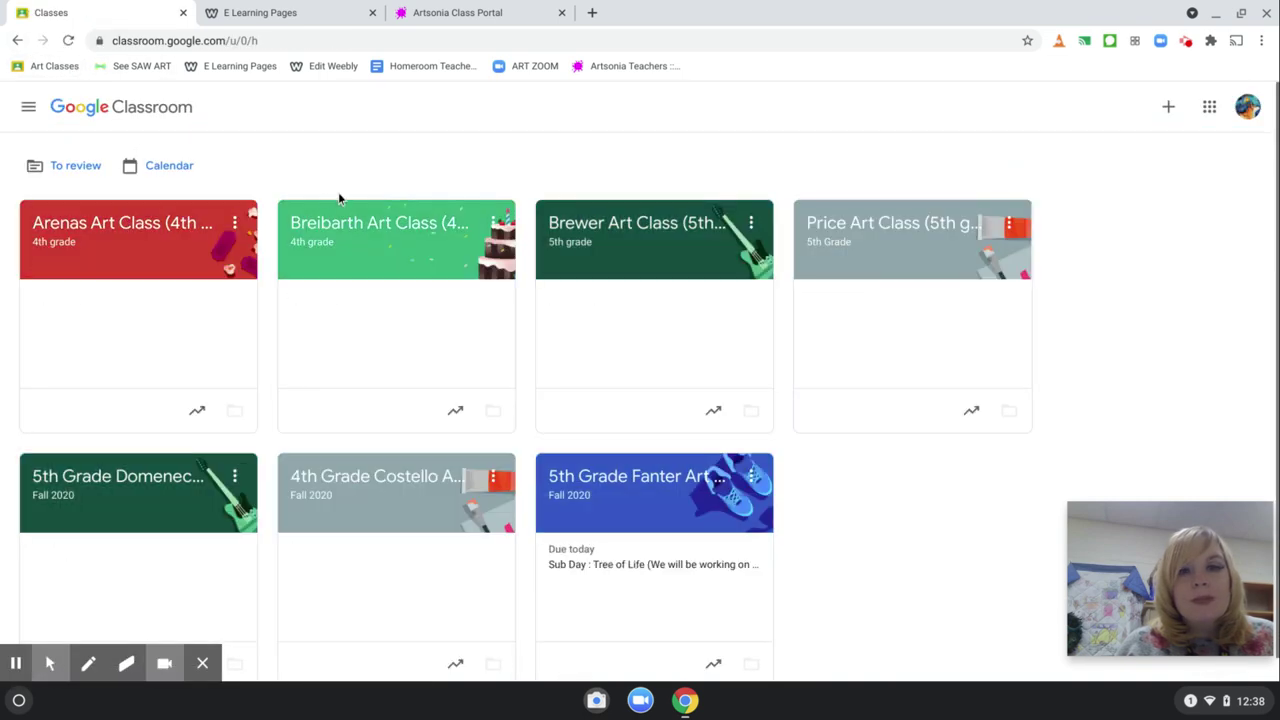
pyautogui.click(370, 230)
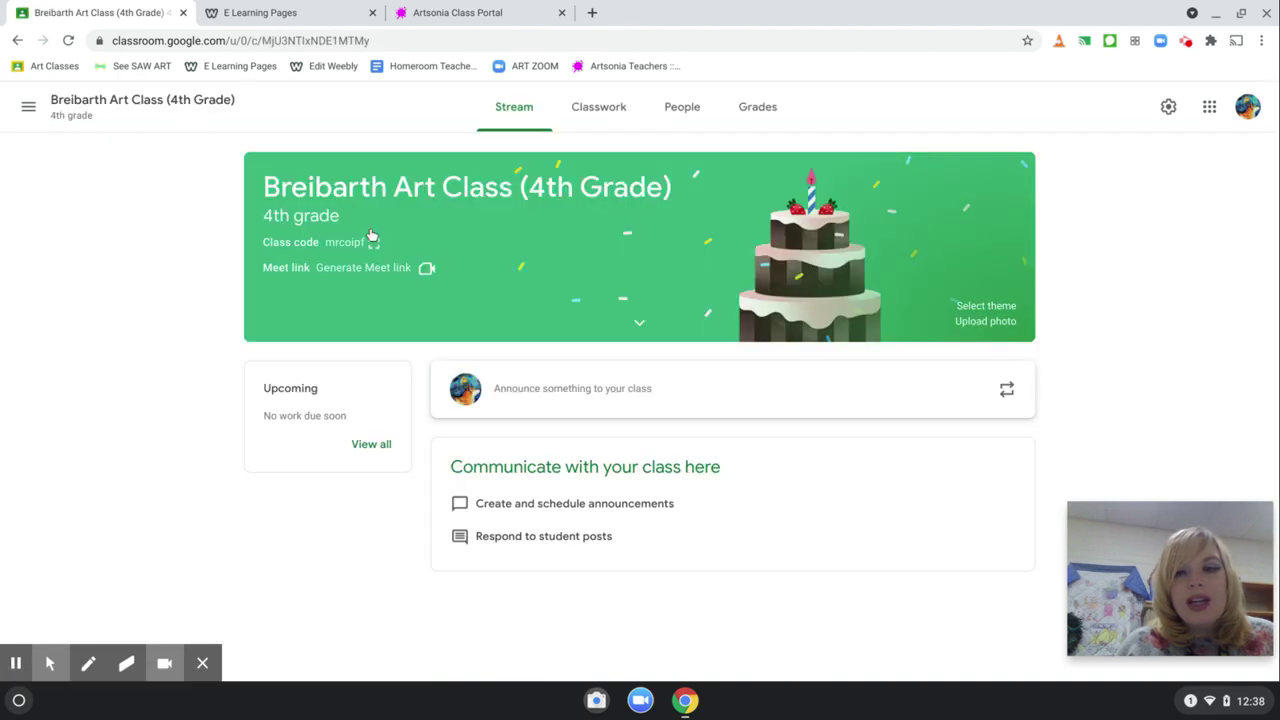
pyautogui.click(600, 129)
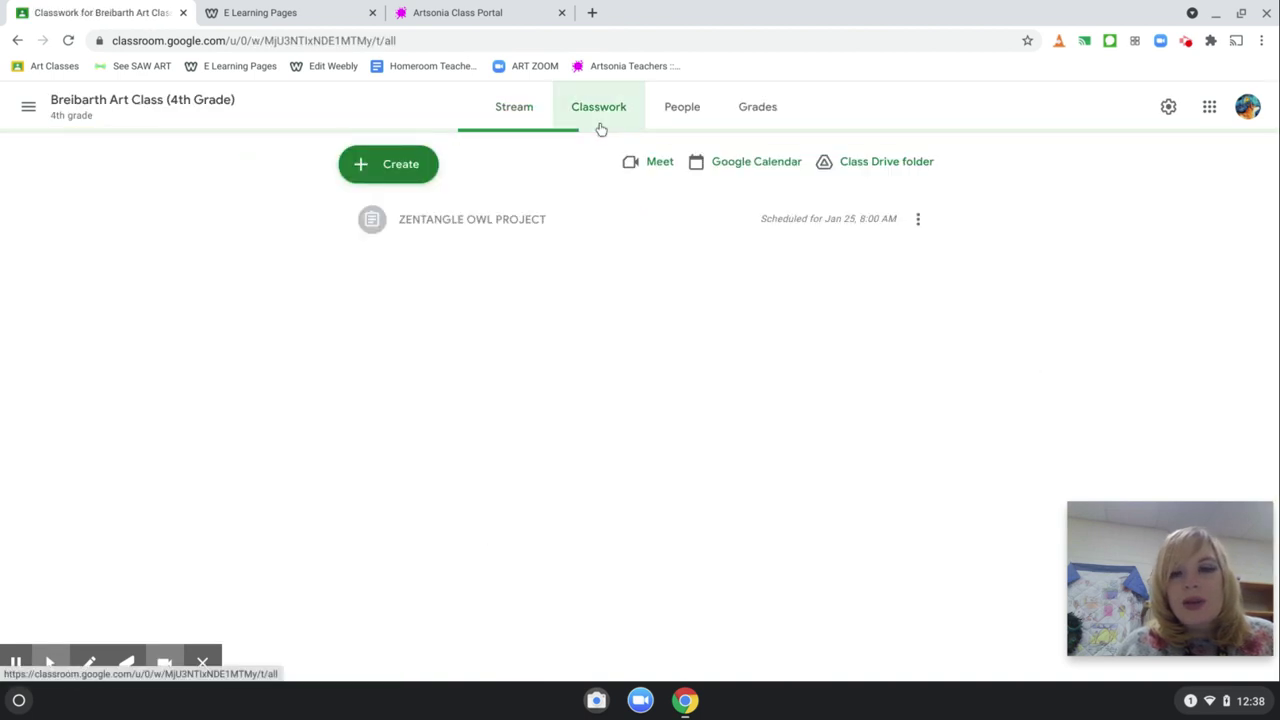
pyautogui.click(514, 220)
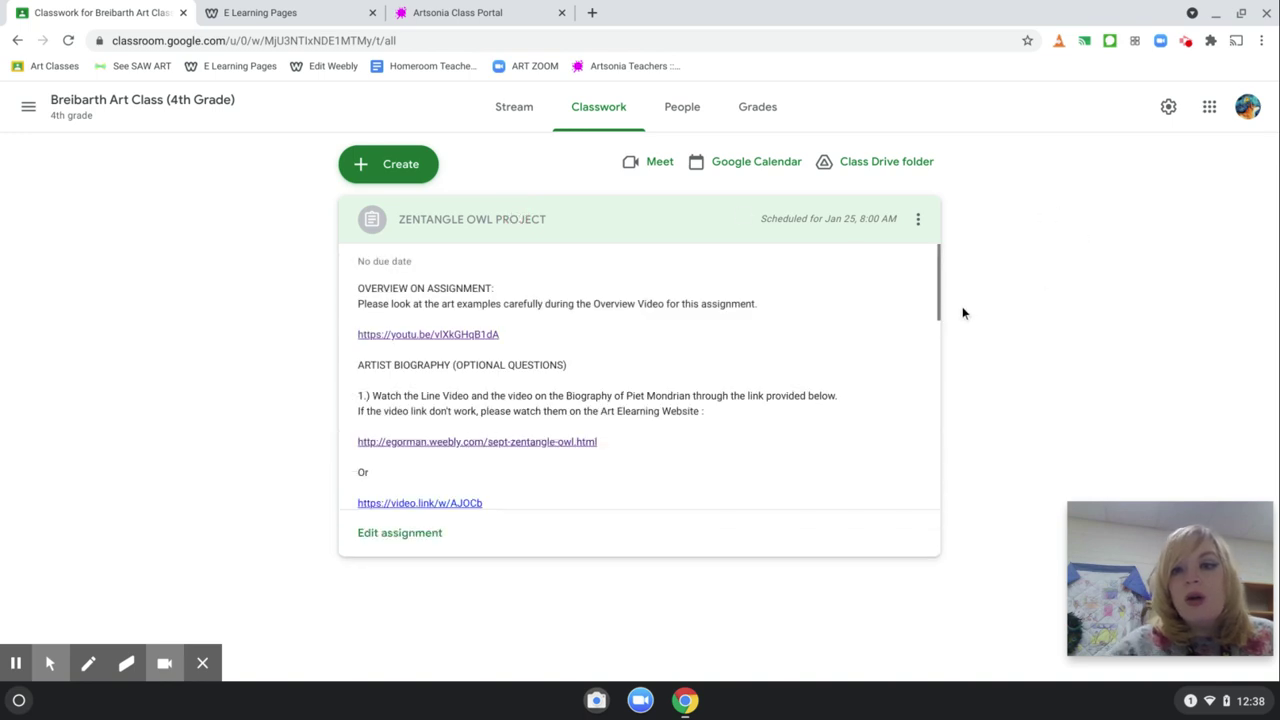
# Read the Zentangle Owl assignment's Turning In Work instructions and open their Artsonia upload link.
pyautogui.click(935, 305)
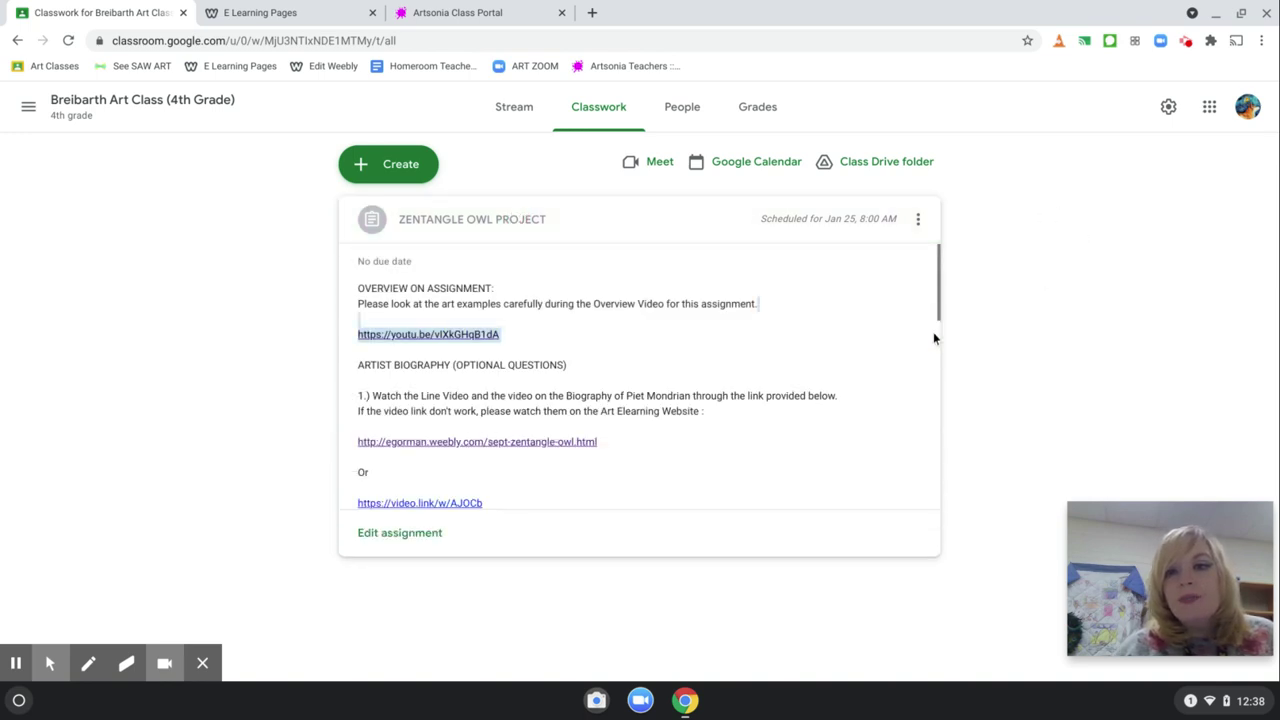
pyautogui.scroll(-7, 829, 363)
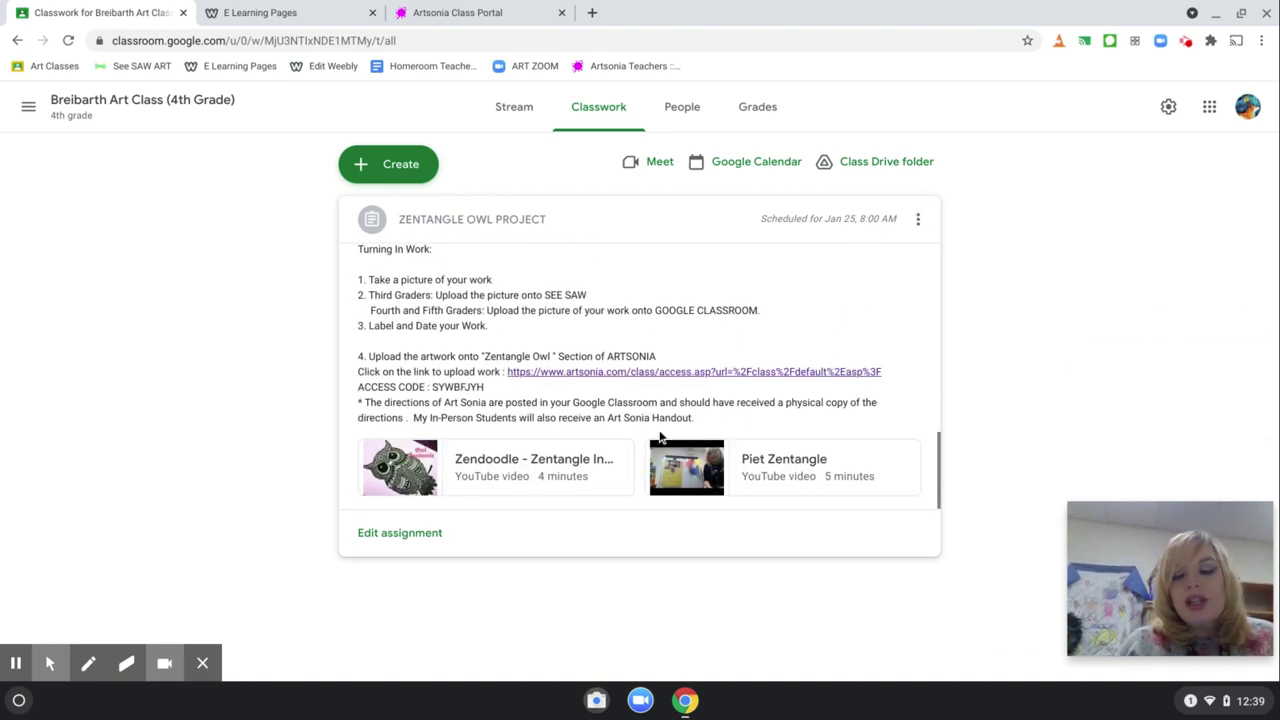
pyautogui.click(599, 372)
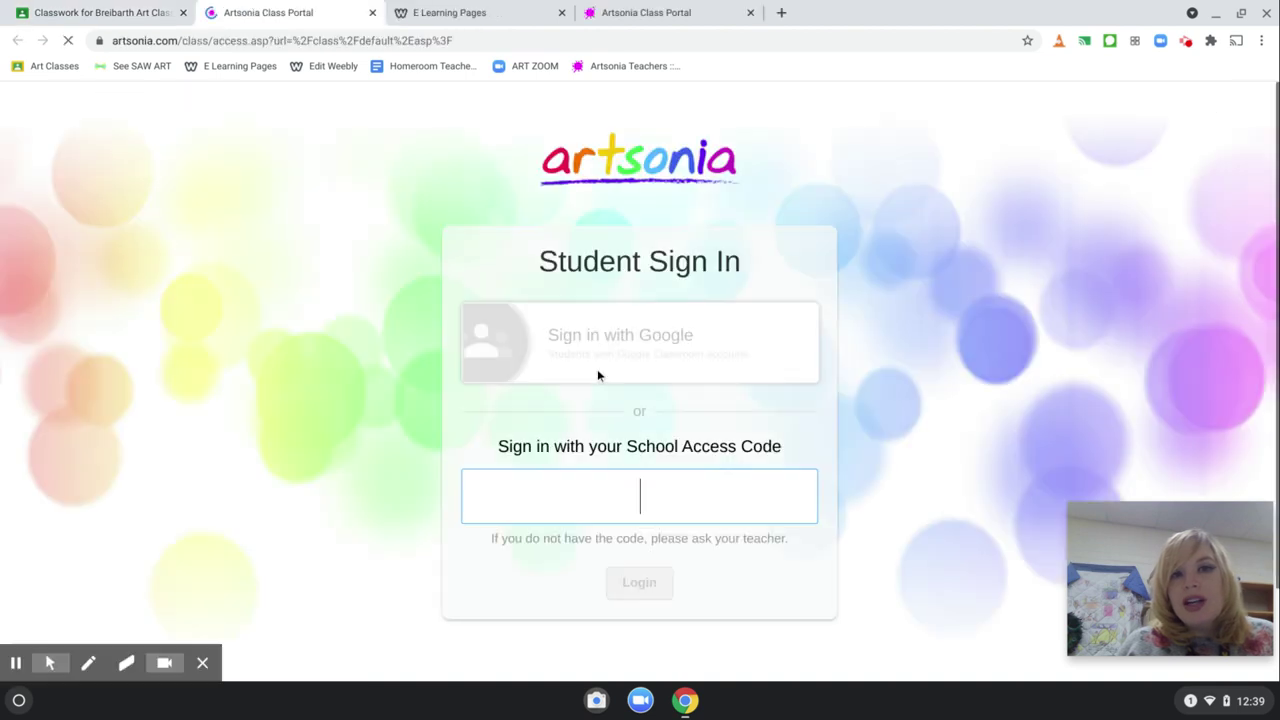
# Copy the school access code from the Zentangle Owl assignment and use it to sign in on the Artsonia student page.
pyautogui.click(172, 13)
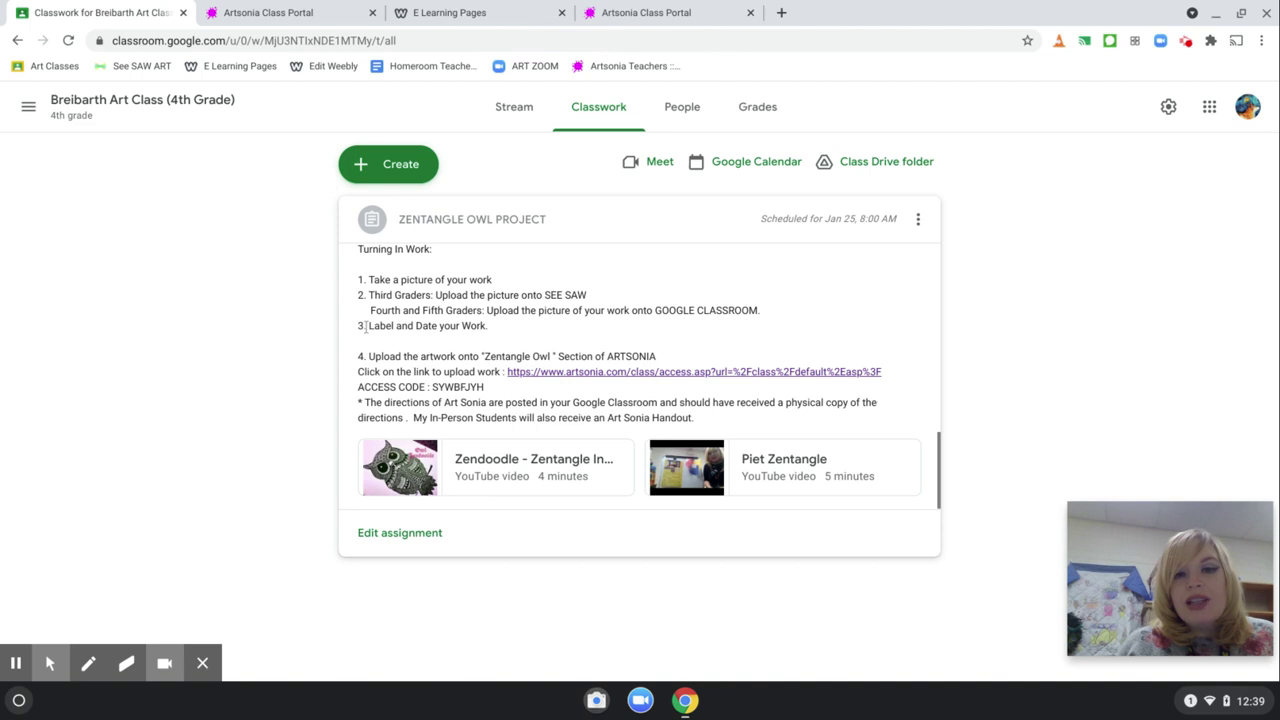
pyautogui.moveTo(492, 390); pyautogui.dragTo(433, 393)
pyautogui.hotkey('ctrl', 'c')
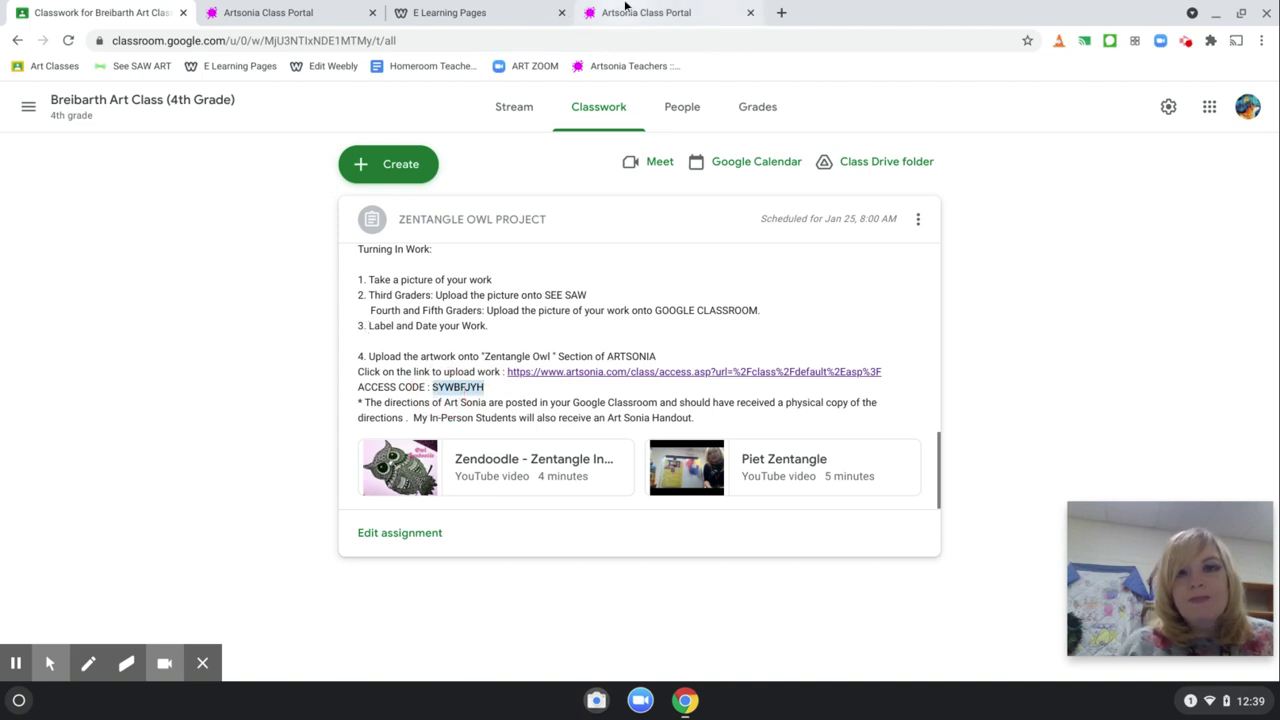
pyautogui.click(646, 12)
pyautogui.click(552, 502)
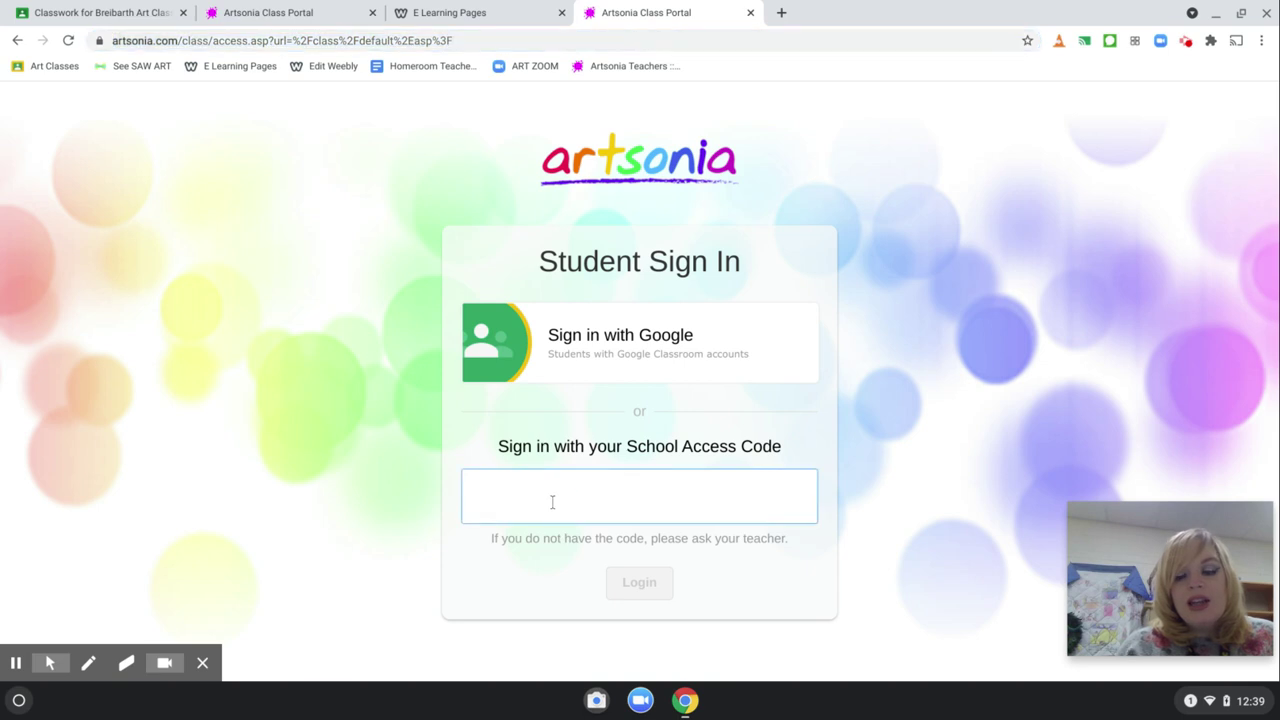
pyautogui.hotkey('ctrl', 'v')
pyautogui.click(633, 586)
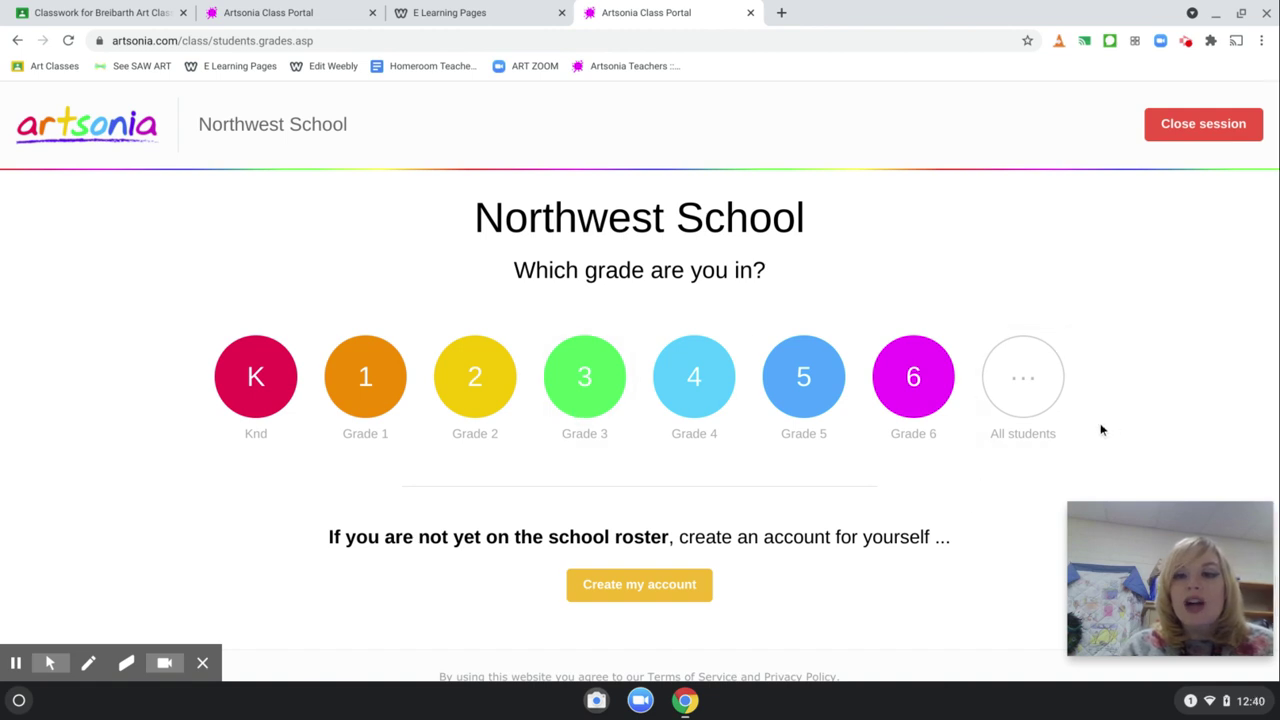
# List the students of all grades, search for the student's first name, and open that student's portal.
pyautogui.click(1048, 378)
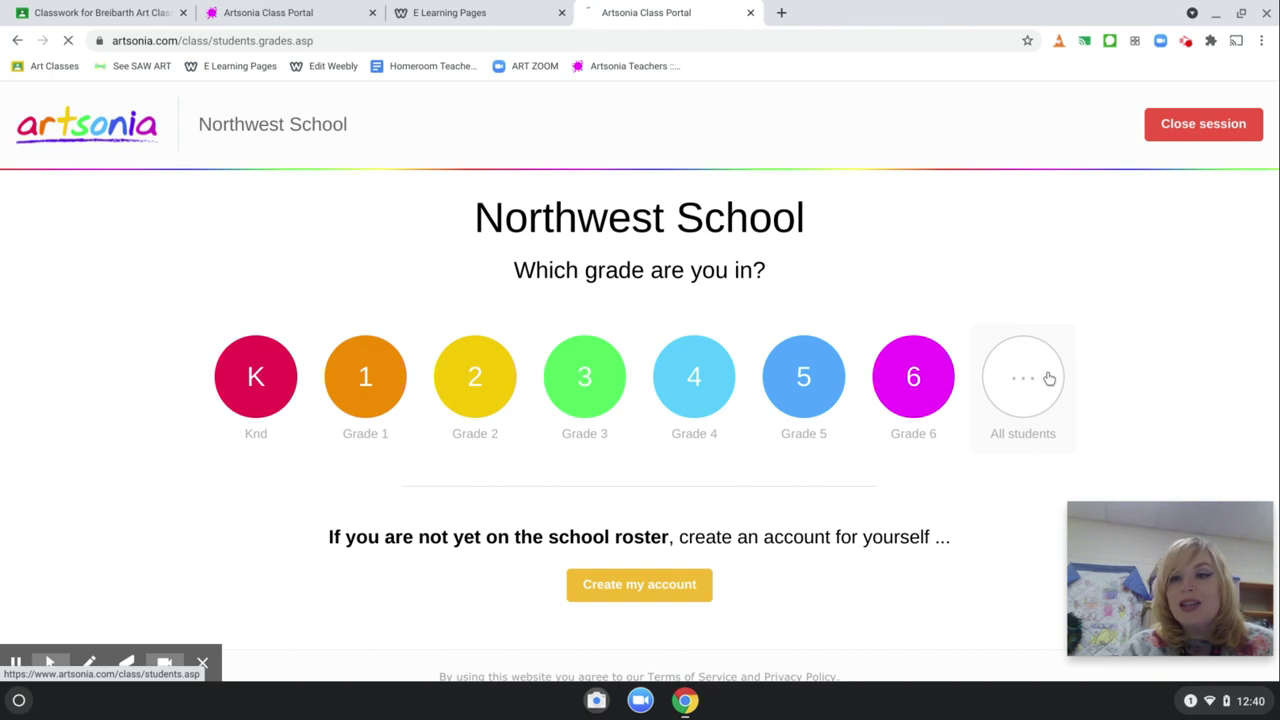
pyautogui.write('lyn')
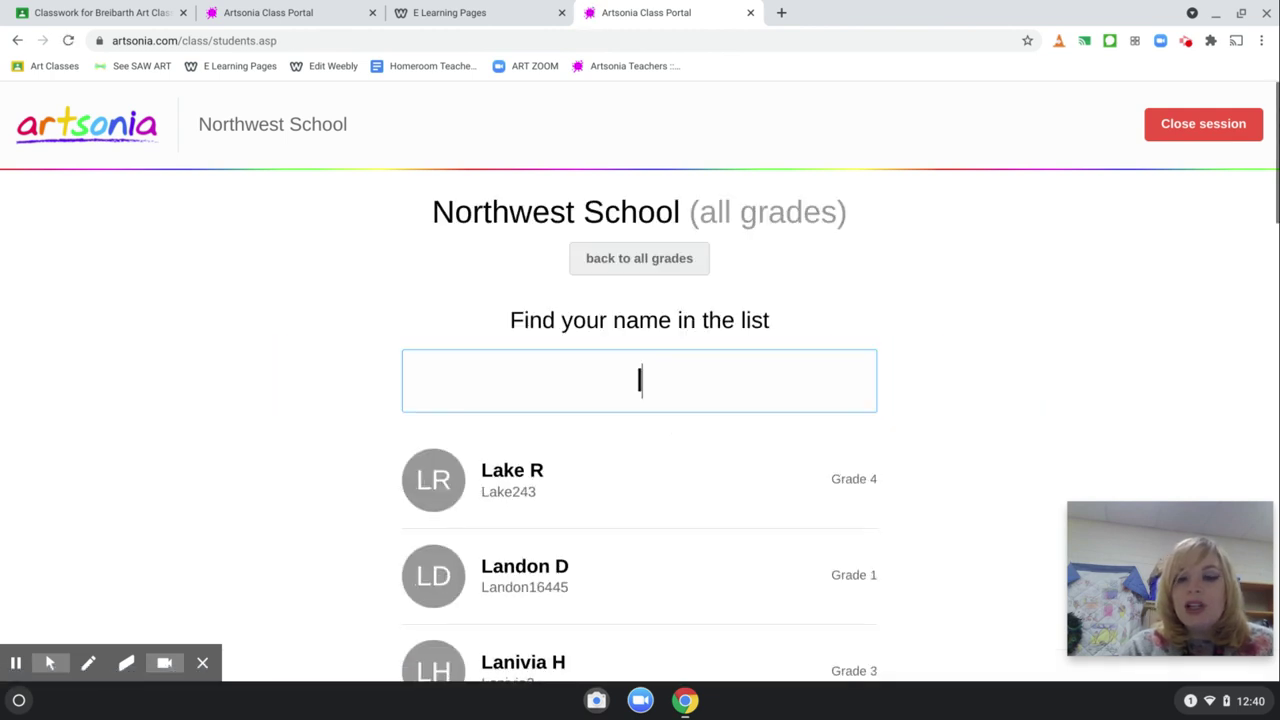
pyautogui.click(682, 467)
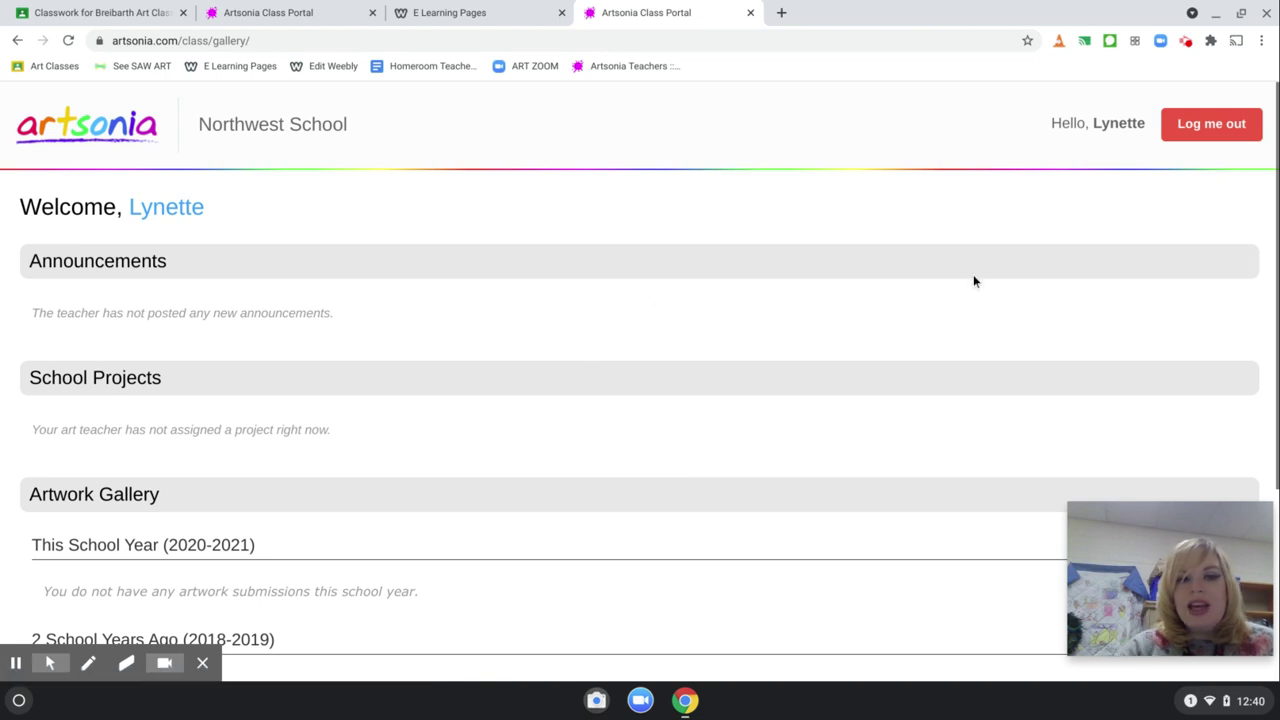
# Look through the student's announcements, school projects, and artwork gallery for this and earlier school years.
pyautogui.scroll(-3, 800, 477)
pyautogui.scroll(3, 871, 334)
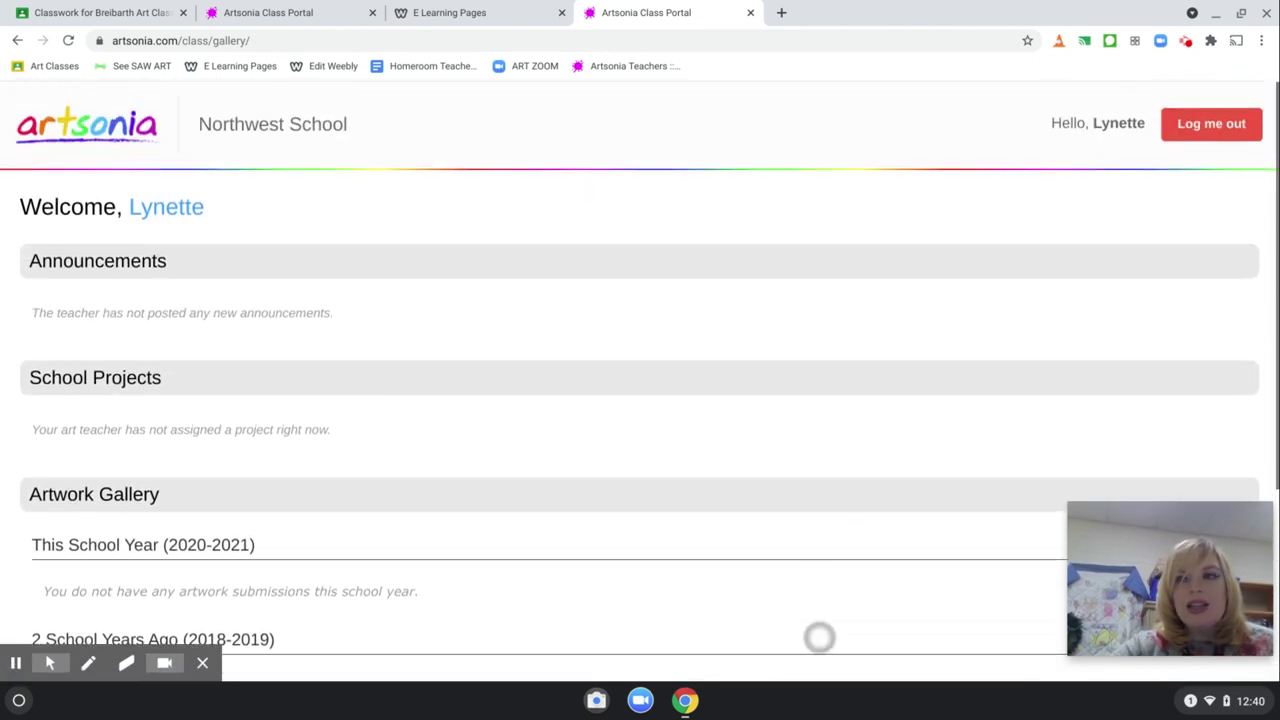
pyautogui.scroll(-3, 819, 637)
pyautogui.scroll(2, 806, 423)
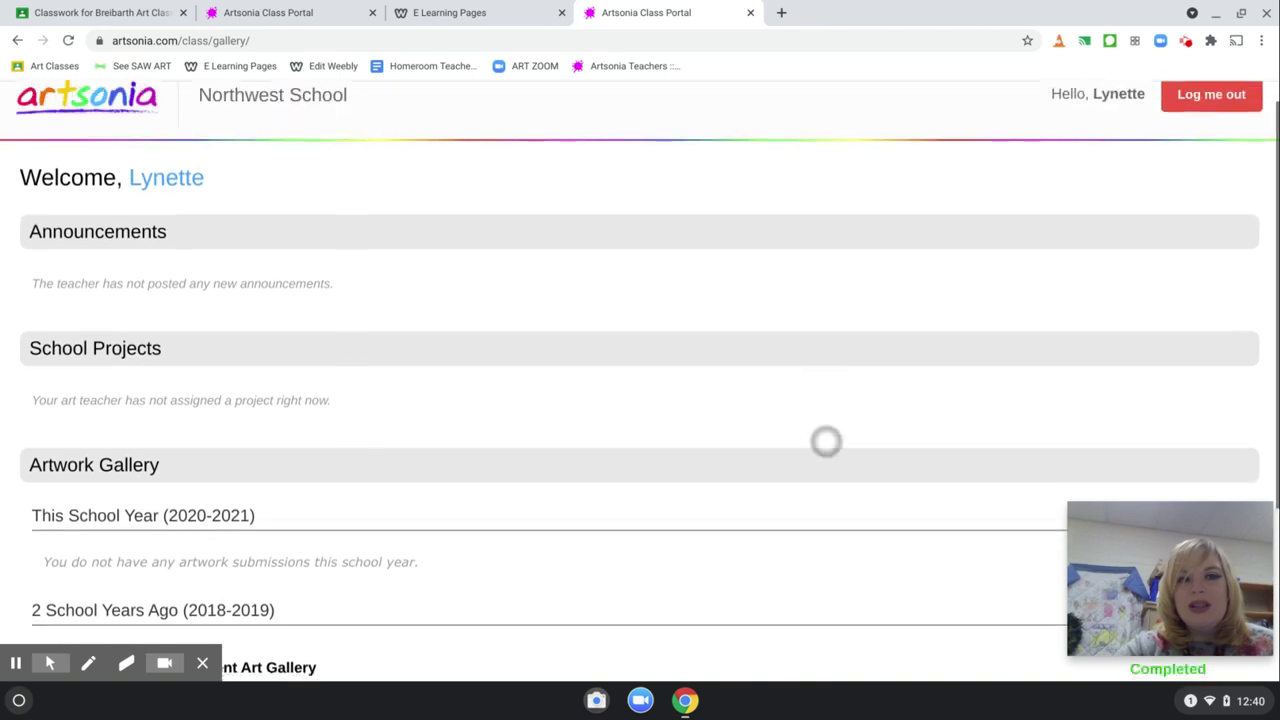
pyautogui.scroll(-3, 826, 441)
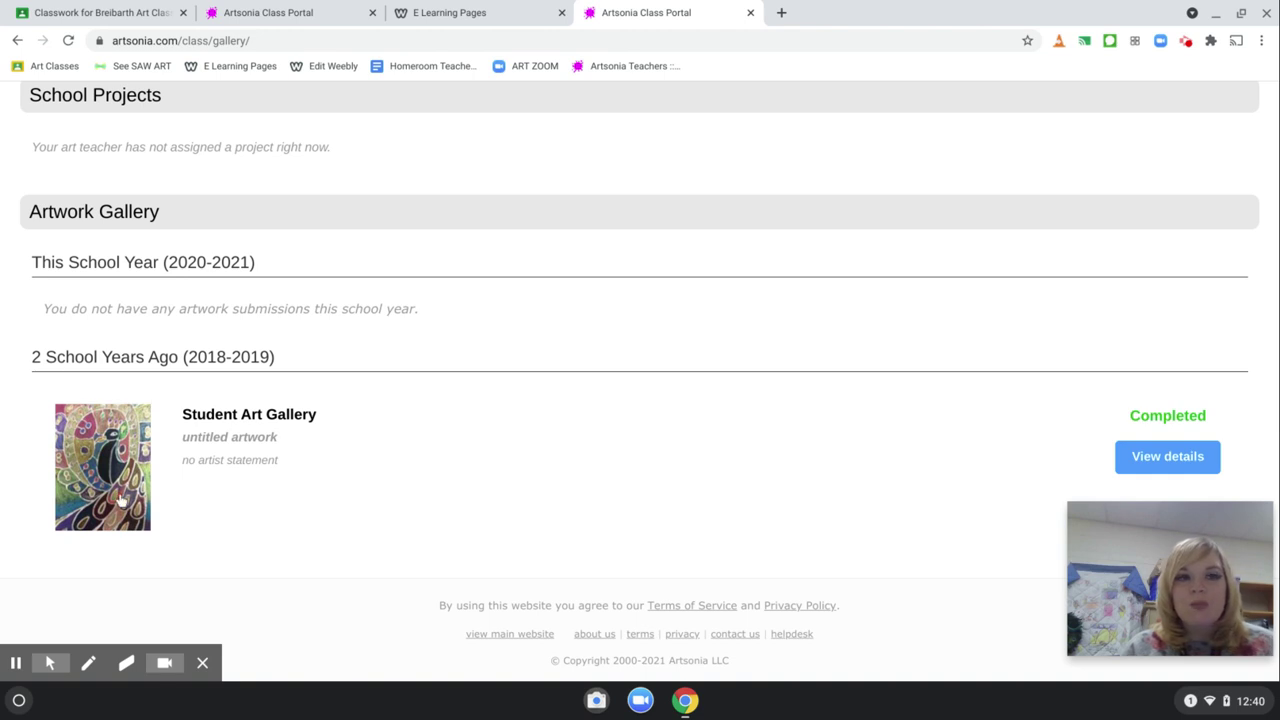
pyautogui.moveTo(714, 274); pyautogui.dragTo(706, 519)
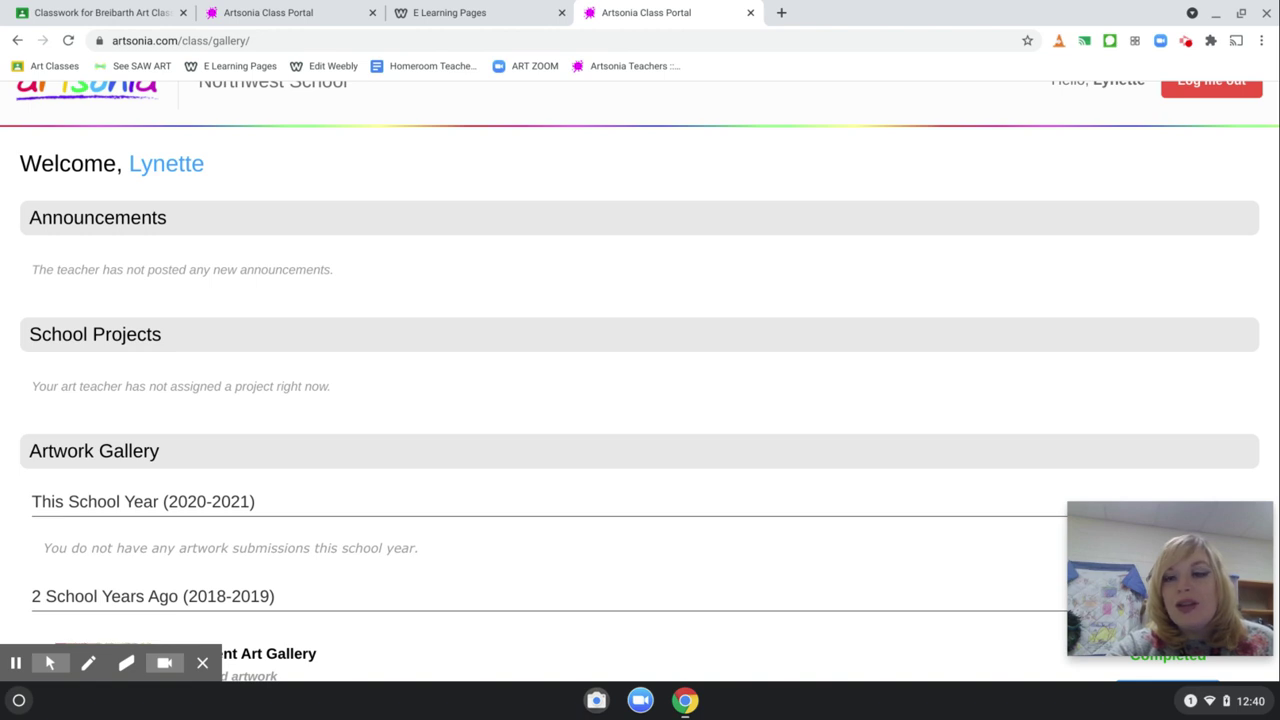
pyautogui.scroll(1, 1246, 360)
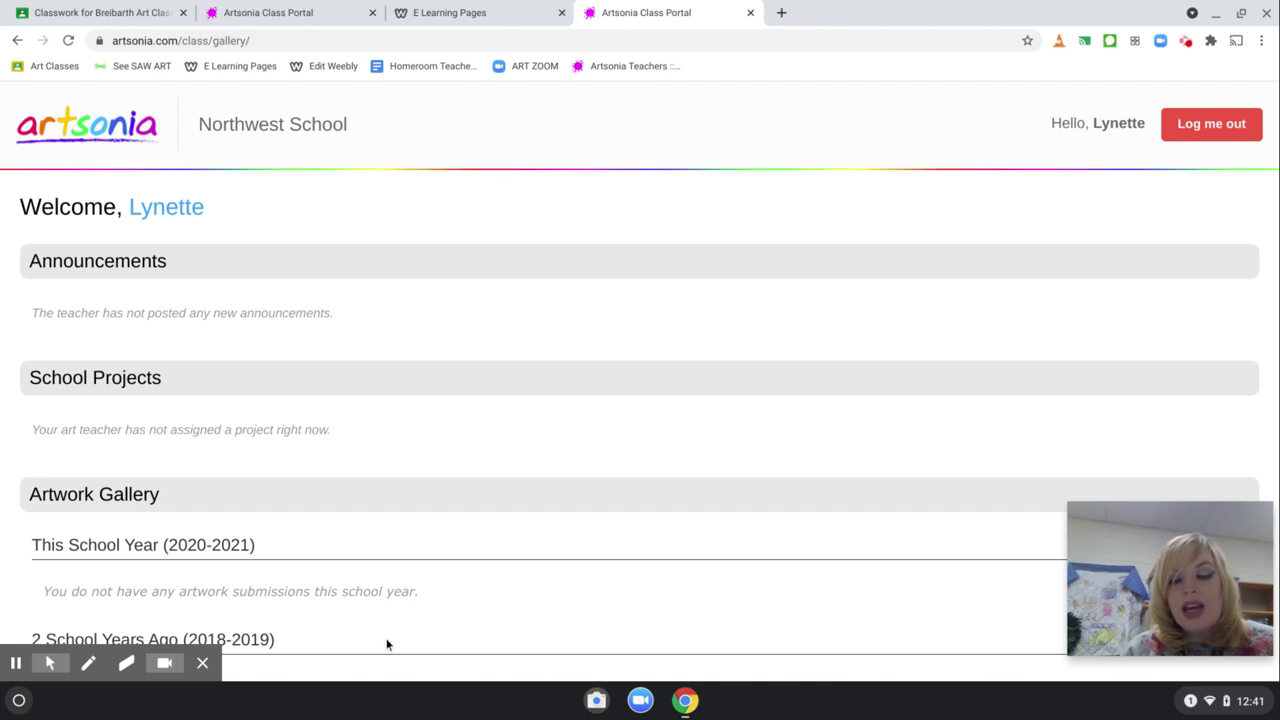
pyautogui.moveTo(190, 661)
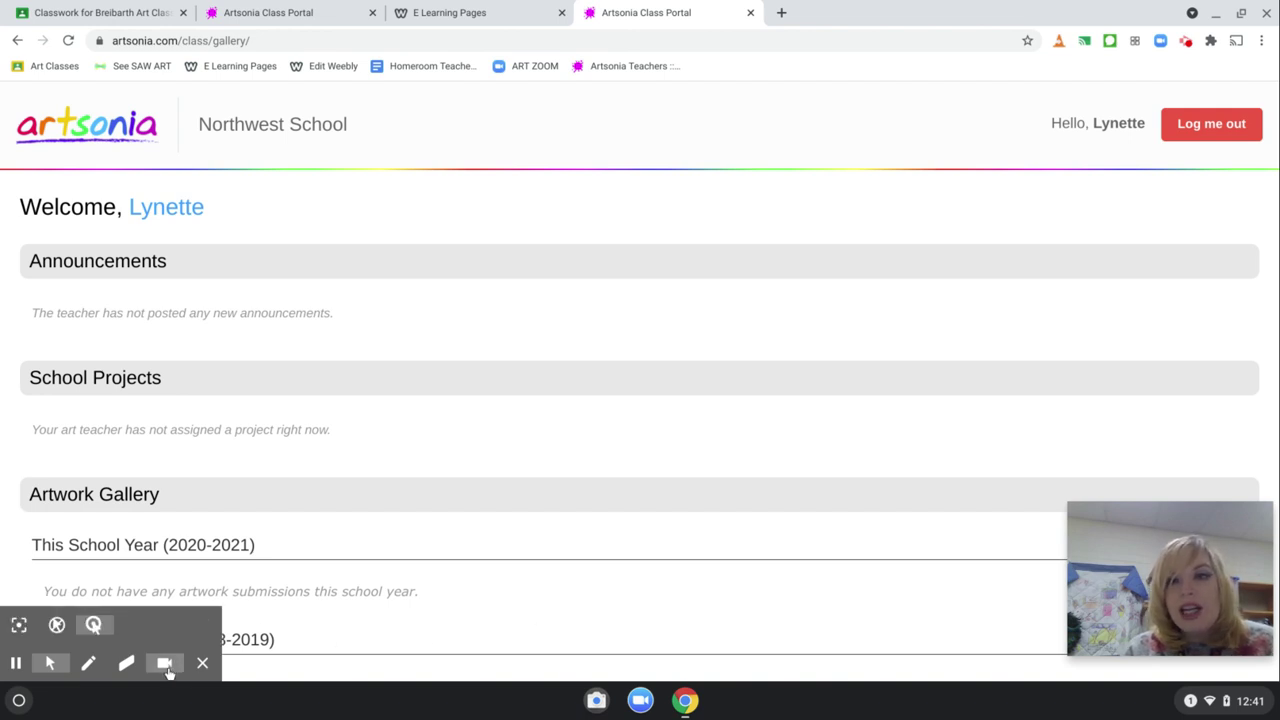
pyautogui.click(1186, 42)
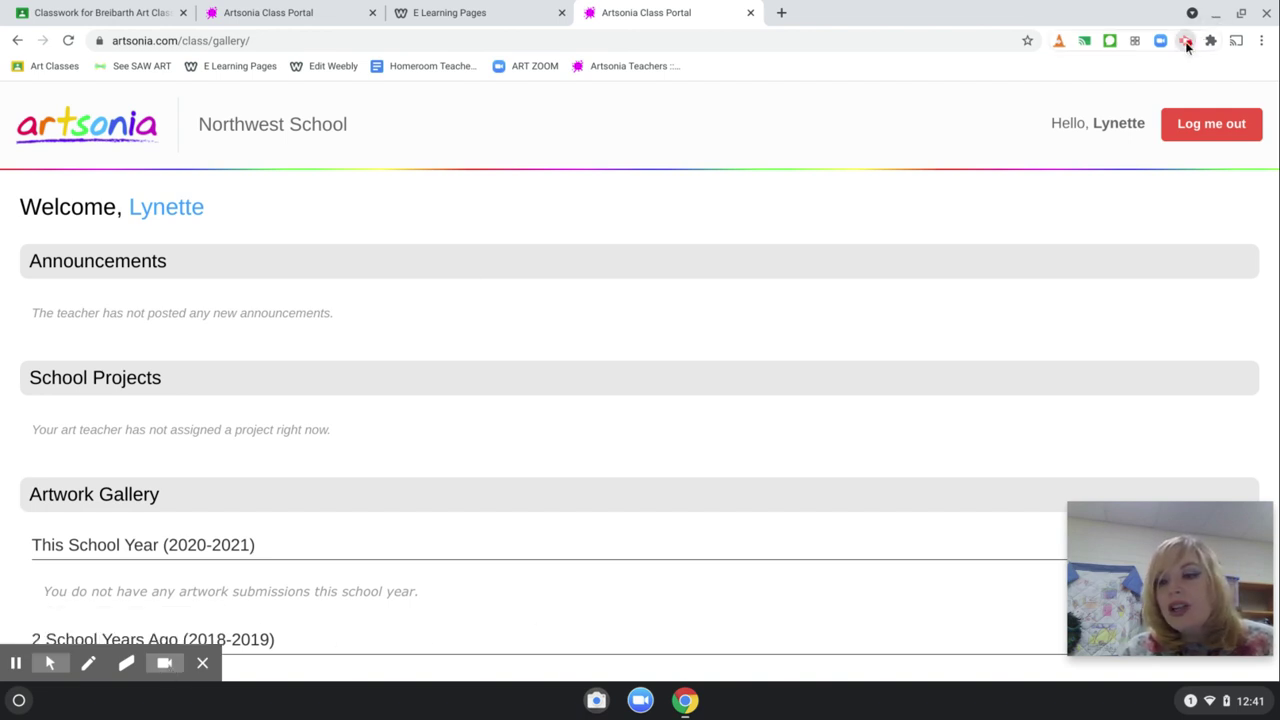